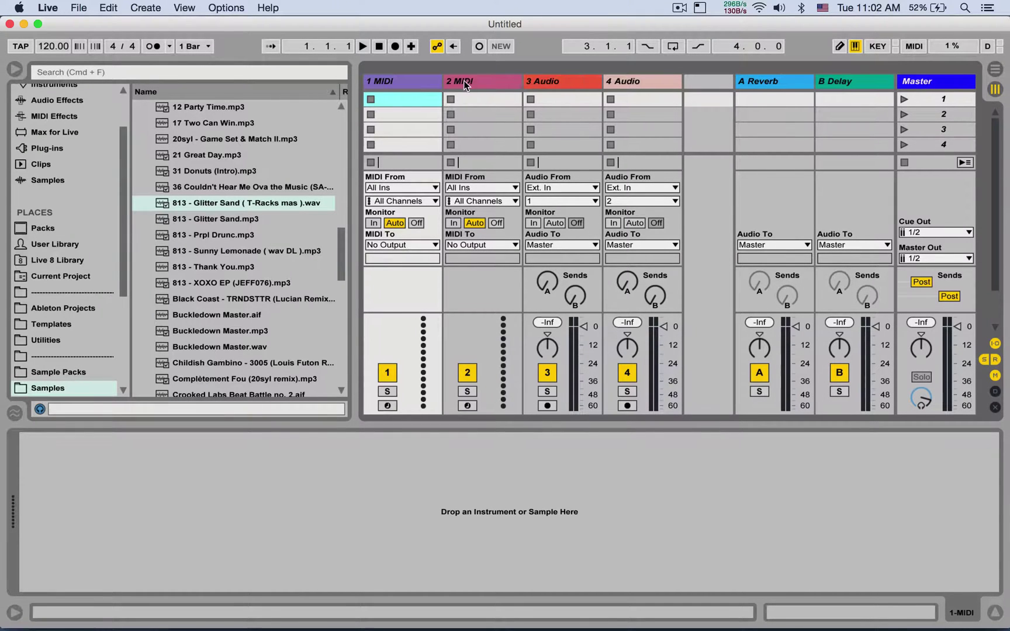
# Delete both MIDI tracks and one of the two audio tracks, leaving a single audio track in the set.
pyautogui.click(462, 80)
pyautogui.click(415, 78)
pyautogui.press('Delete')
pyautogui.press('Delete')
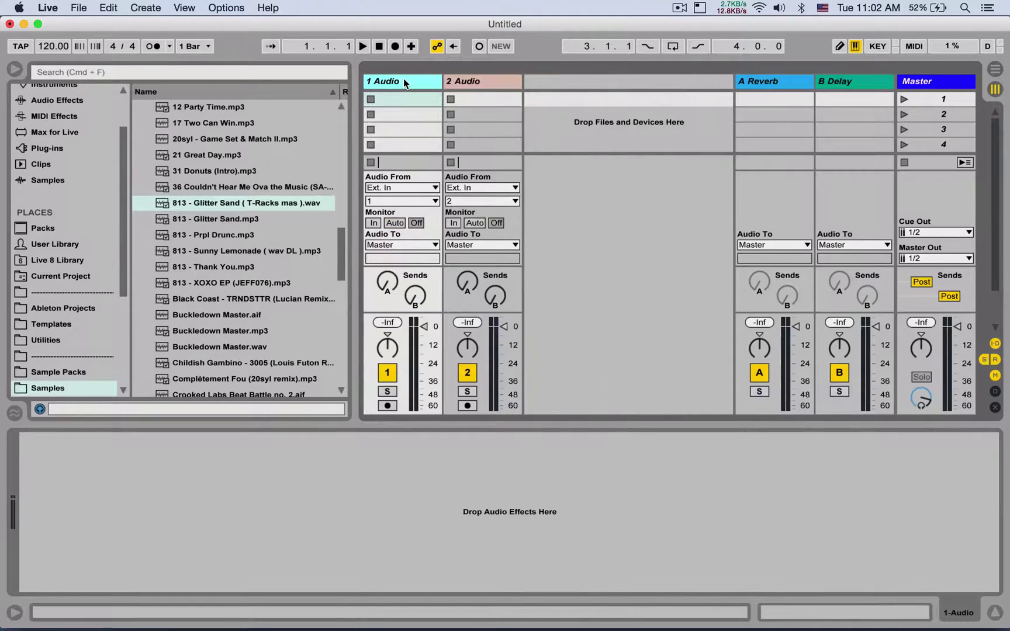
pyautogui.press('Delete')
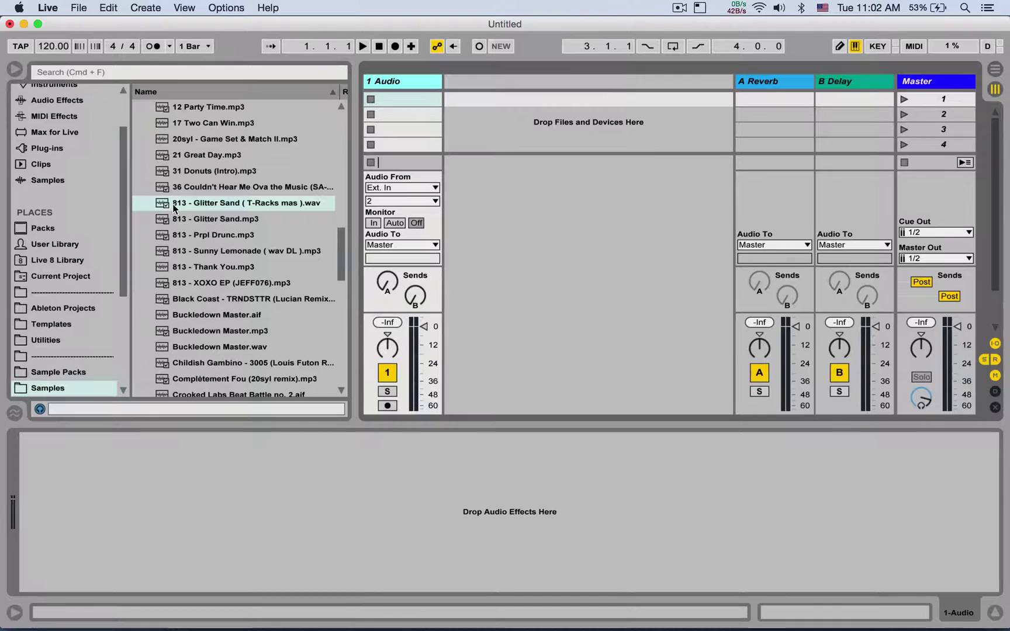
# Load 813 - Glitter Sand ( T-Racks mas ).wav into the audio track's first slot and limit the clip and its loop to bars 1 through 4.
pyautogui.moveTo(176, 207); pyautogui.dragTo(415, 100)
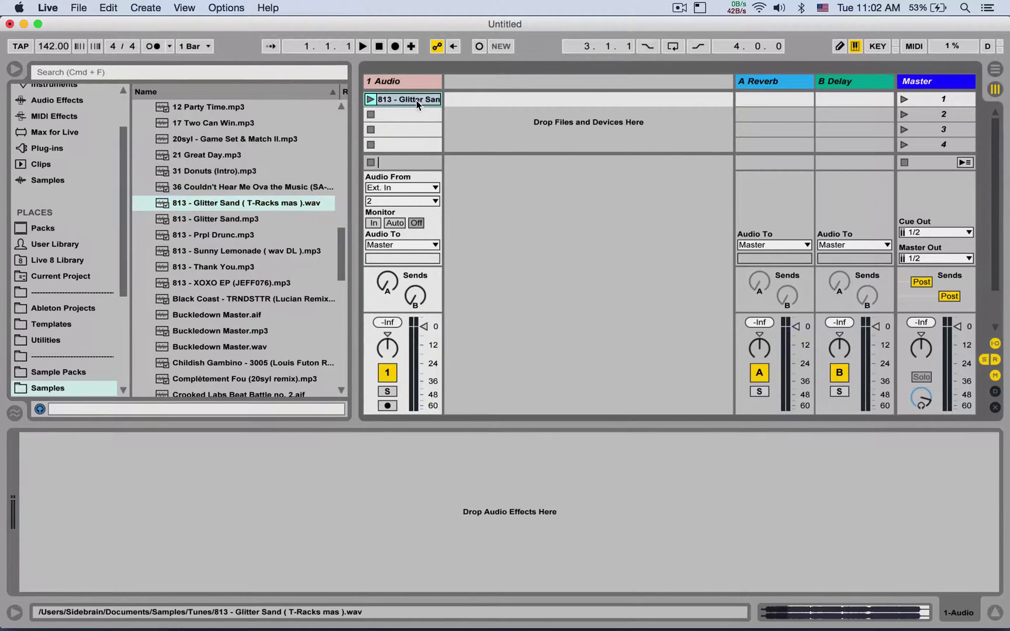
pyautogui.doubleClick(402, 98)
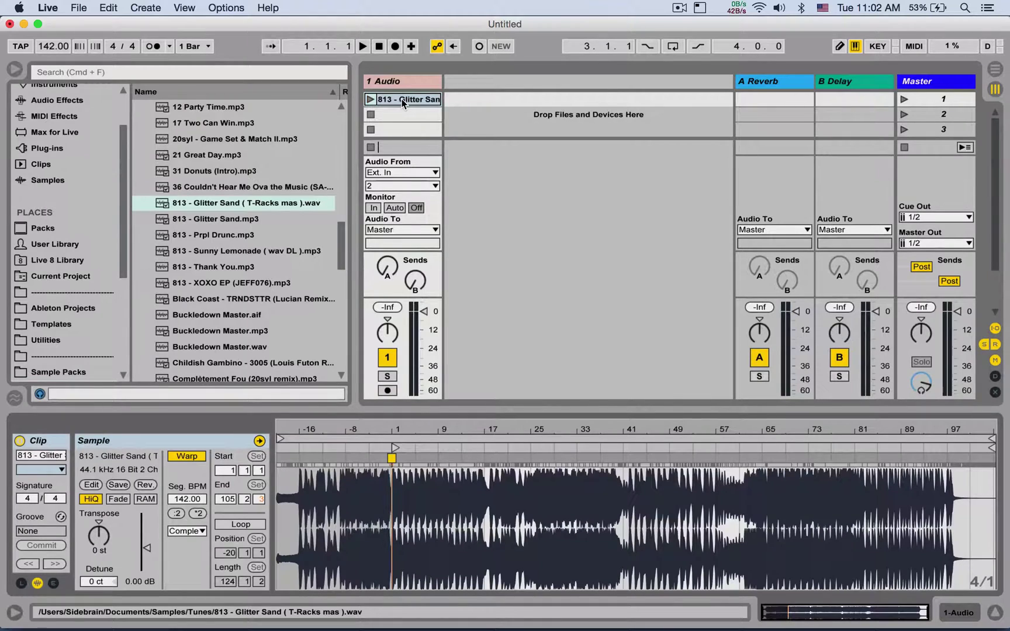
pyautogui.moveTo(407, 450); pyautogui.dragTo(409, 595)
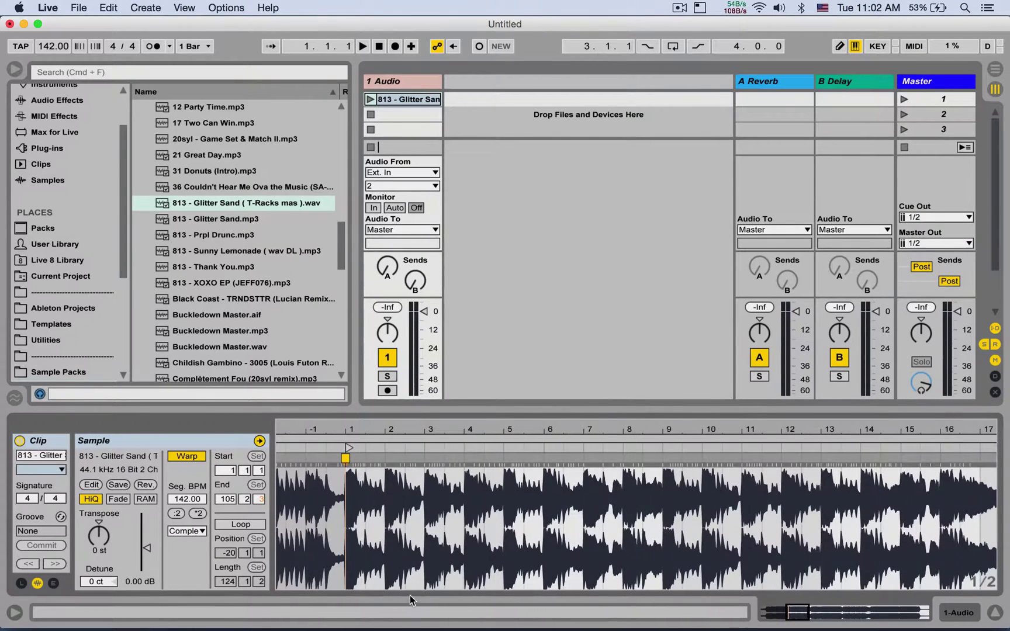
pyautogui.click(498, 447)
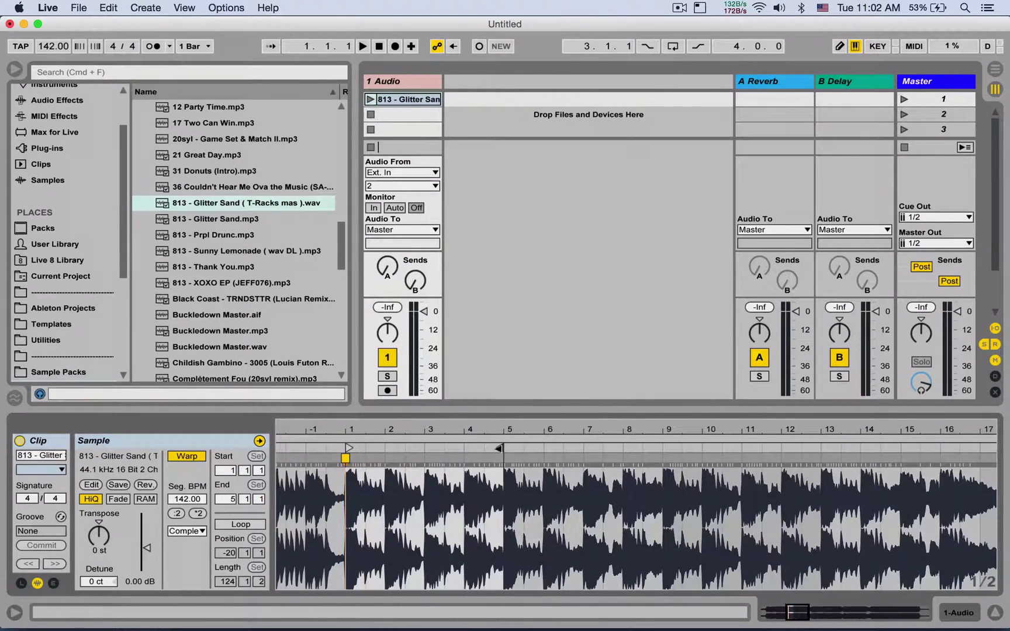
pyautogui.click(500, 439)
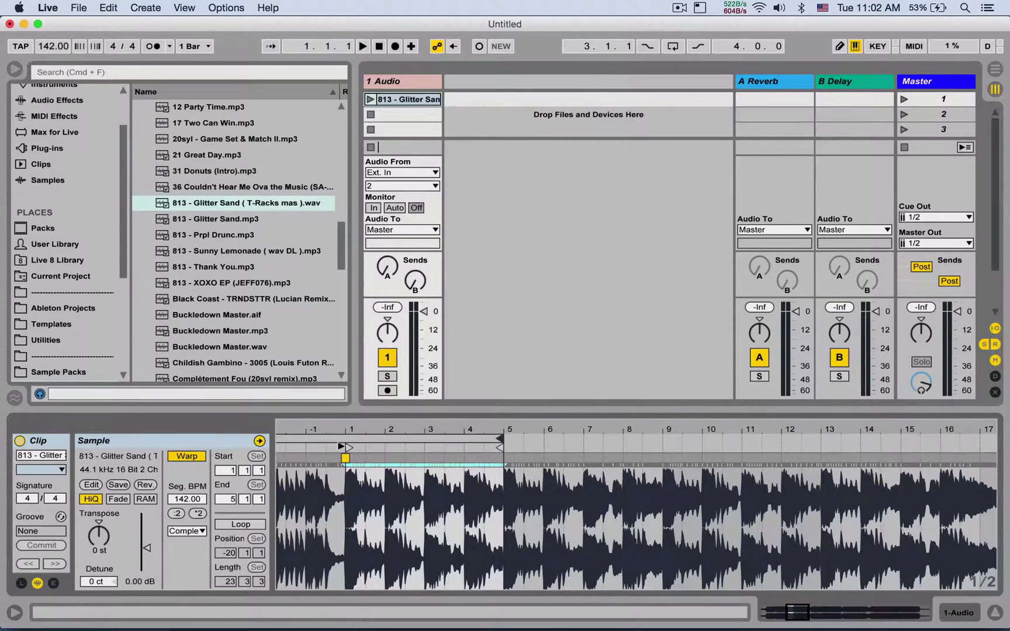
pyautogui.click(349, 439)
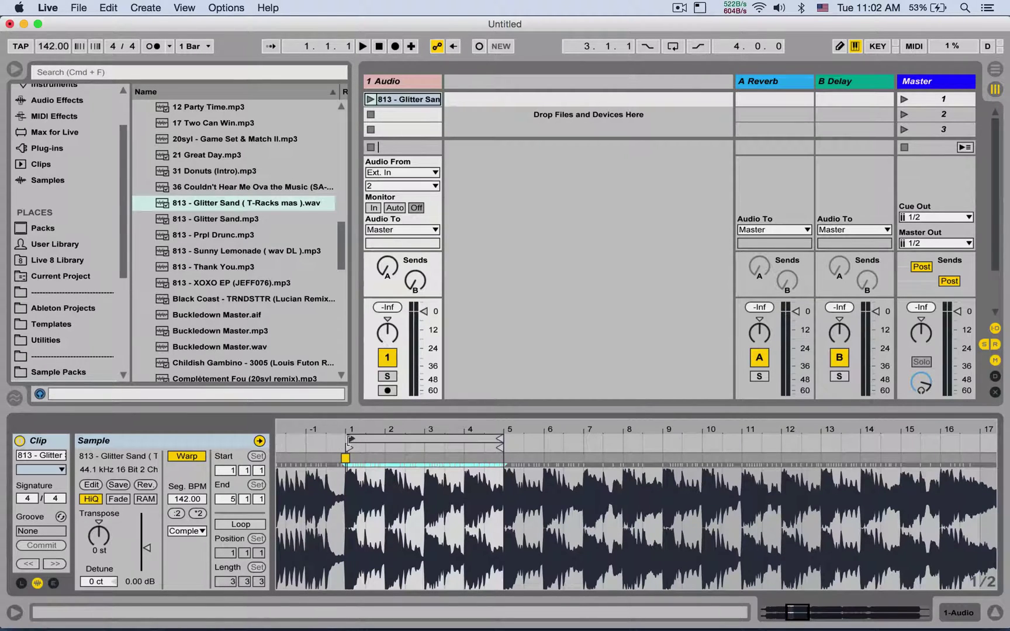
# Insert a MIDI track and load the trimmed Glitter Sand clip onto it as a Simpler instrument.
pyautogui.rightClick(449, 99)
pyautogui.click(489, 122)
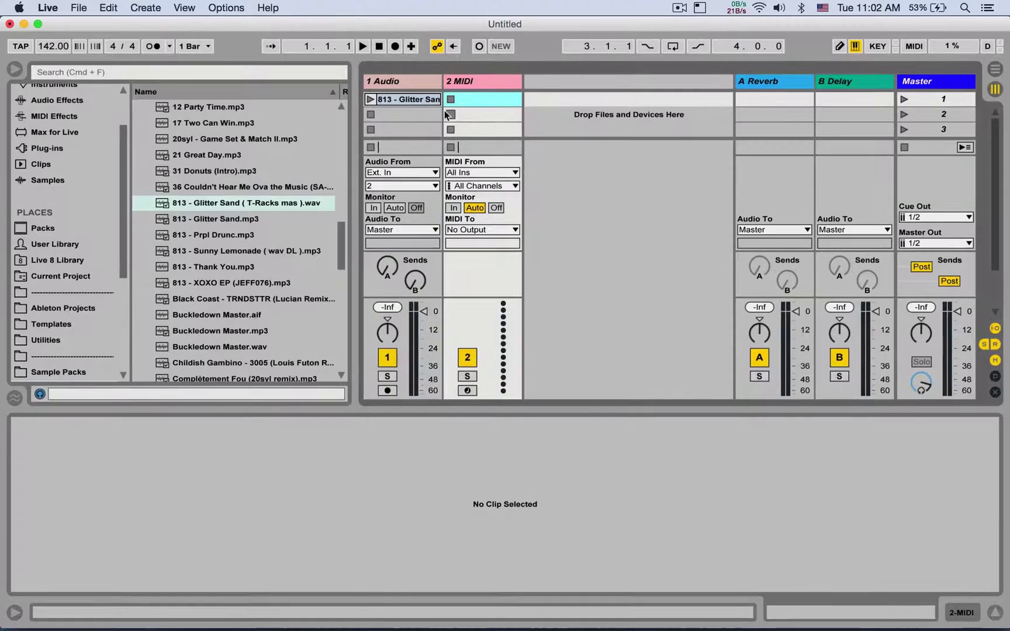
pyautogui.moveTo(407, 97); pyautogui.dragTo(437, 549)
pyautogui.doubleClick(486, 79)
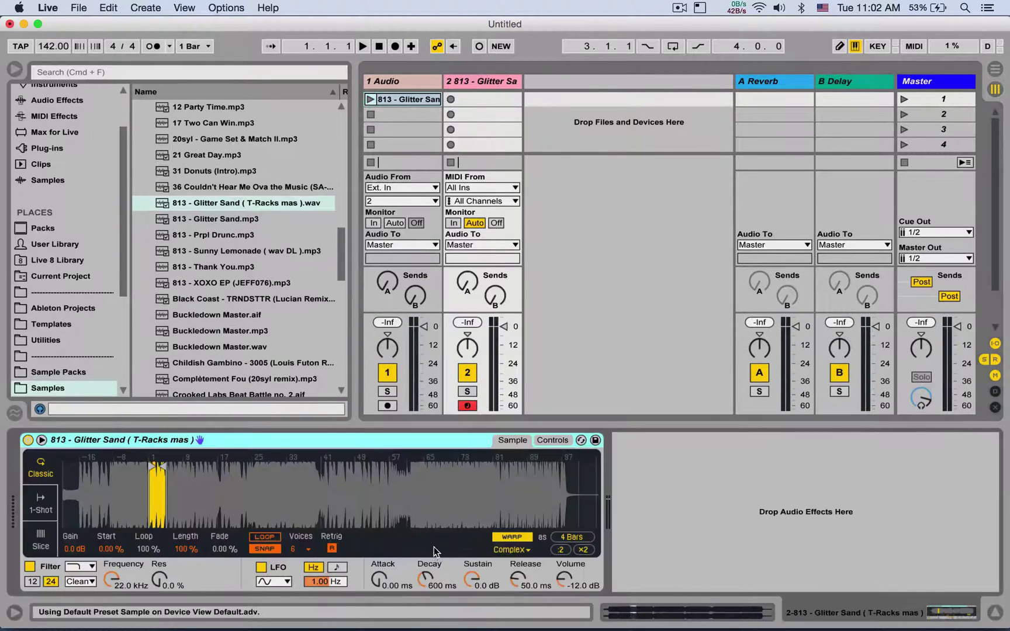
# Crop the sample in Simpler to the active four-bar region.
pyautogui.moveTo(149, 482); pyautogui.dragTo(151, 547)
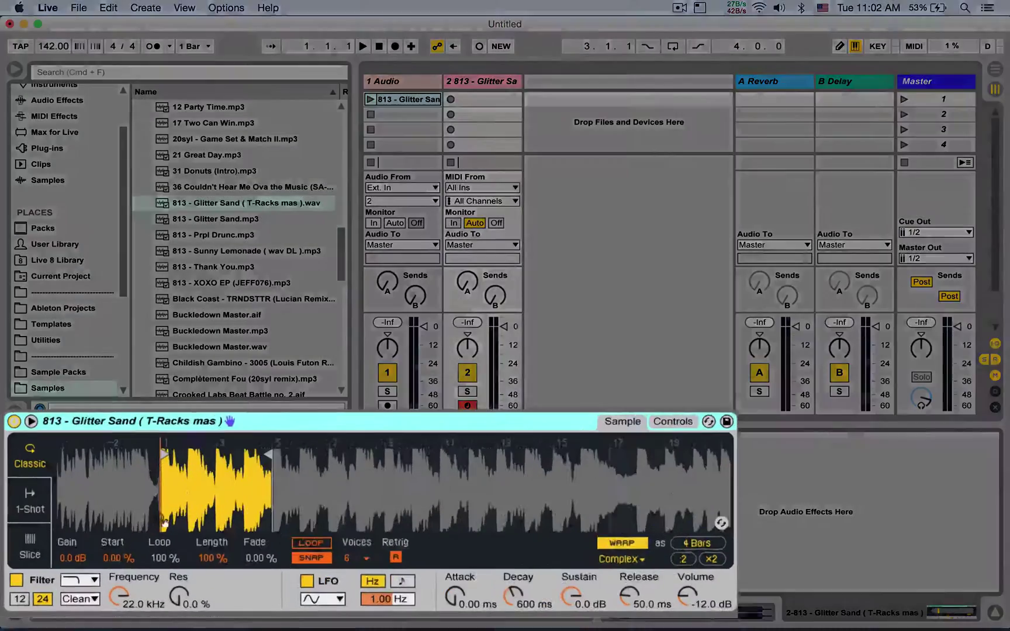
pyautogui.scroll(5, 164, 522)
pyautogui.rightClick(340, 463)
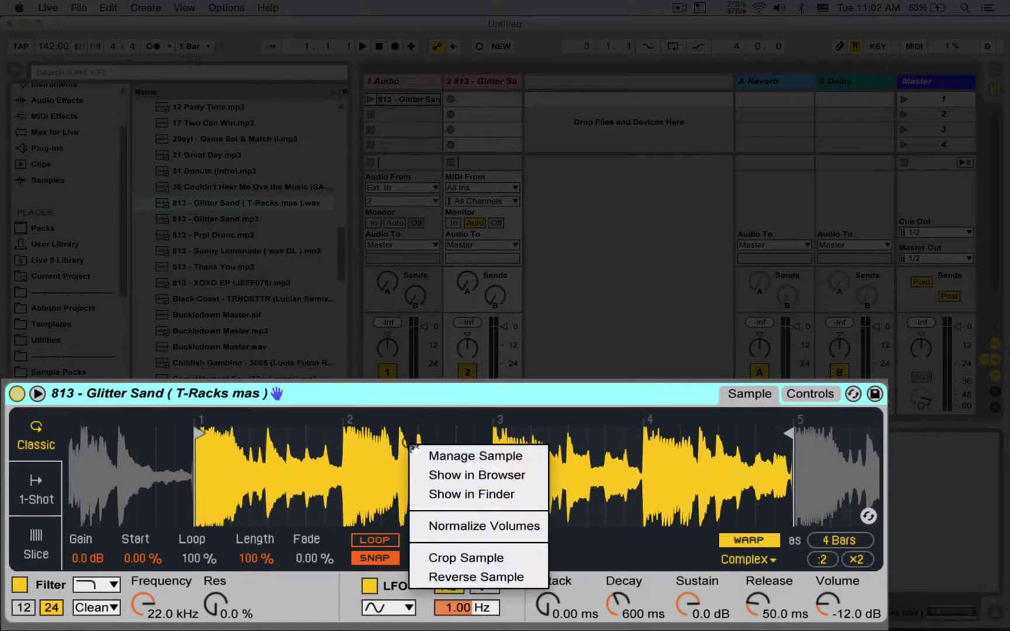
pyautogui.click(473, 558)
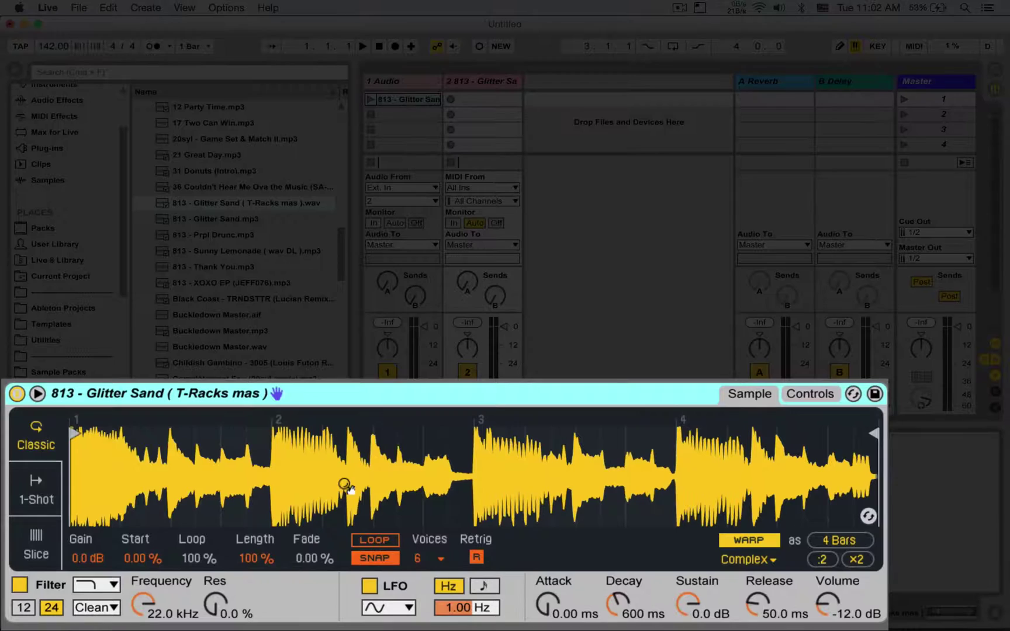
# Switch Simpler to Slice mode with the slice sensitivity at 57 % and playback set to Thru.
pyautogui.click(50, 538)
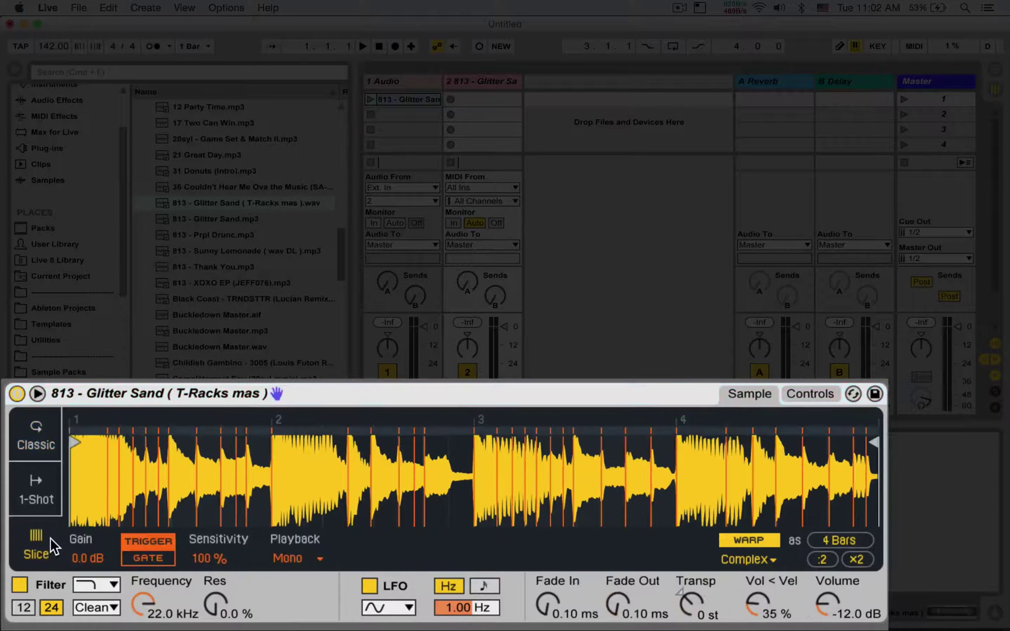
pyautogui.moveTo(219, 554); pyautogui.dragTo(213, 627)
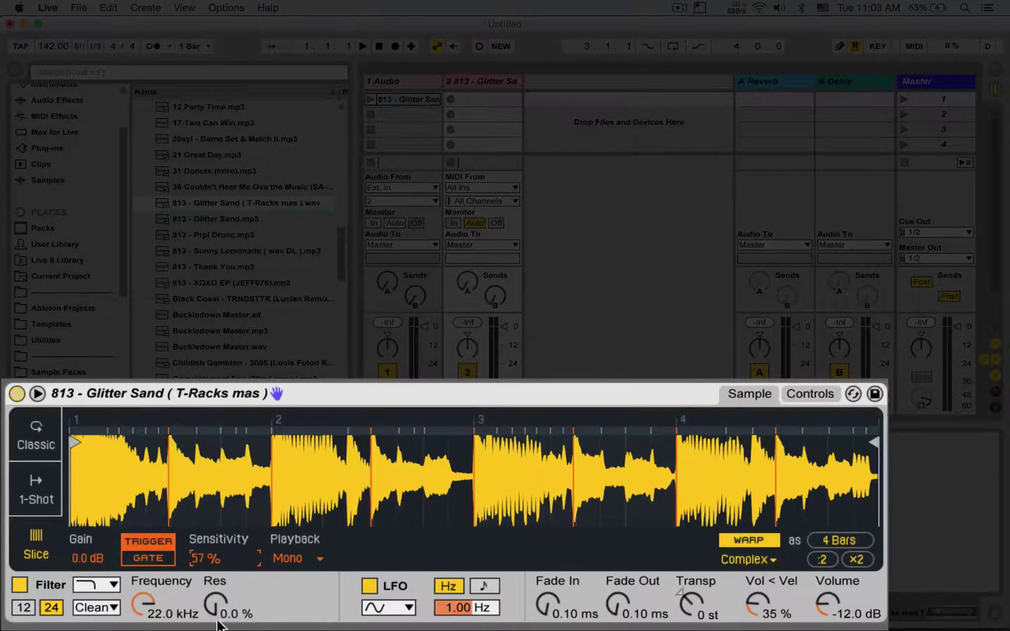
pyautogui.click(287, 557)
pyautogui.click(306, 614)
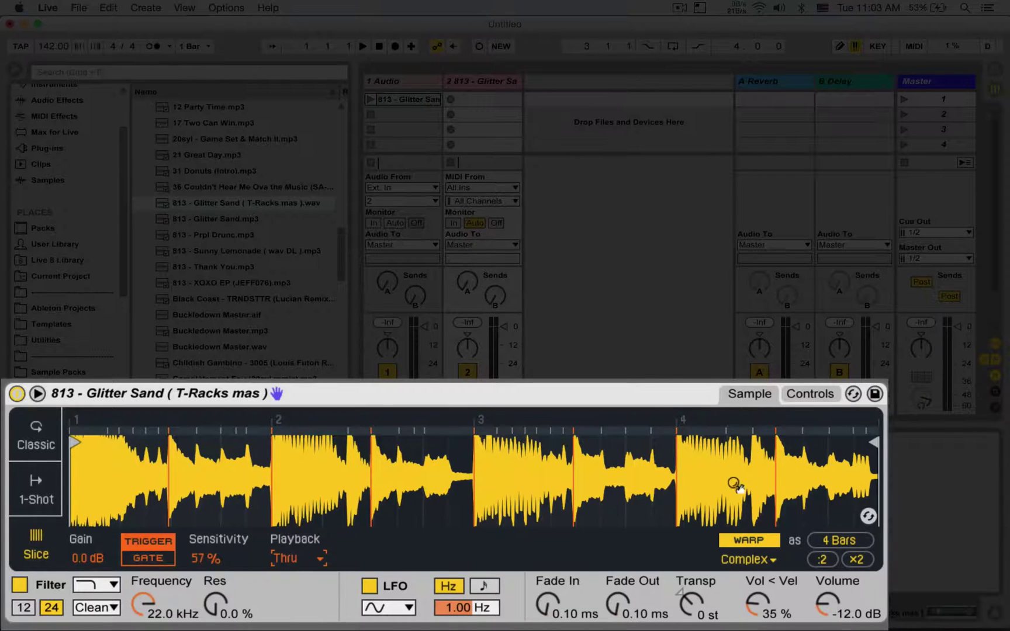
pyautogui.click(309, 489)
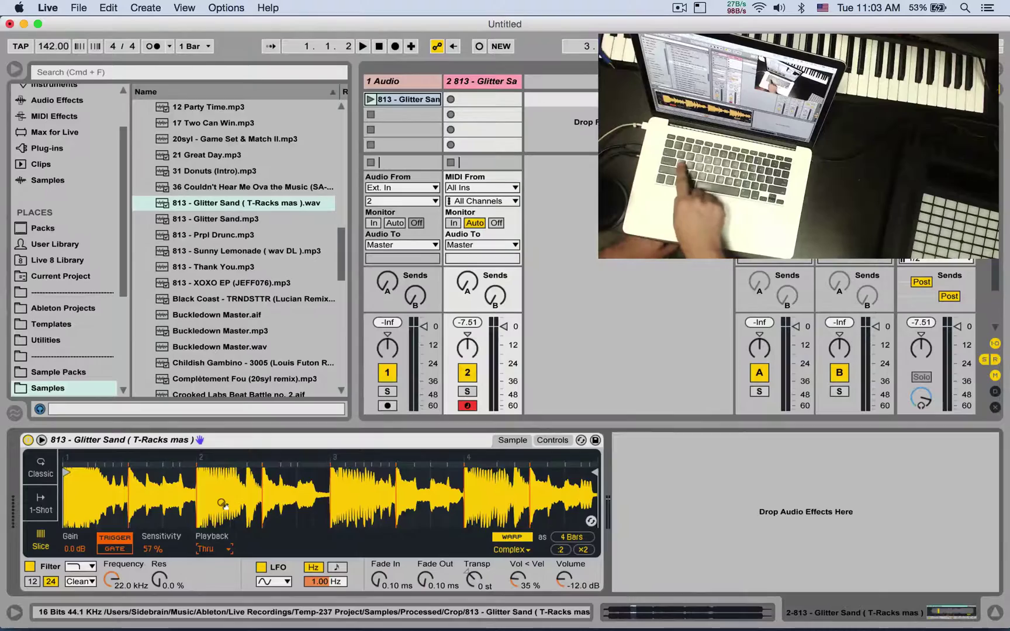
# Audition the sample slices by playing them in varying order with the computer's MIDI keyboard.
pyautogui.press('a')
pyautogui.press('w')
pyautogui.press('s')
pyautogui.press('s')
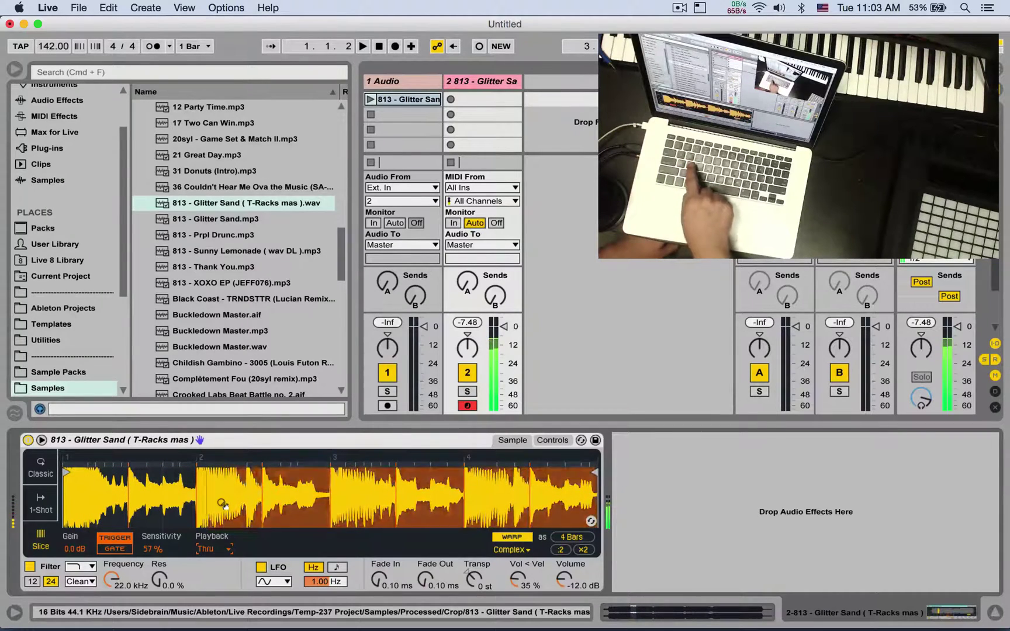
pyautogui.press('d')
pyautogui.press('f')
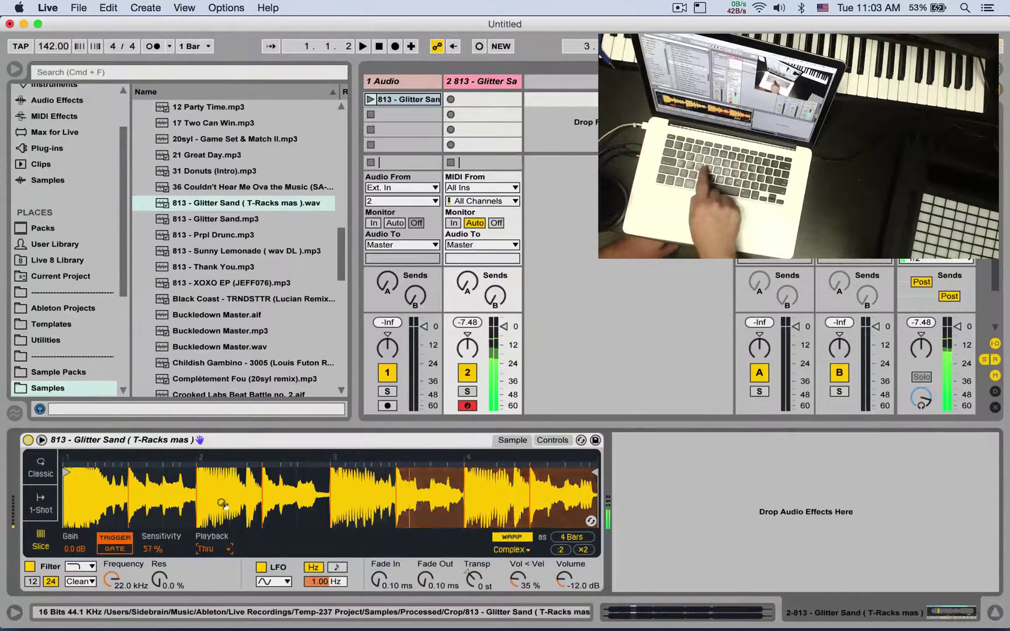
pyautogui.press('d')
pyautogui.press('g')
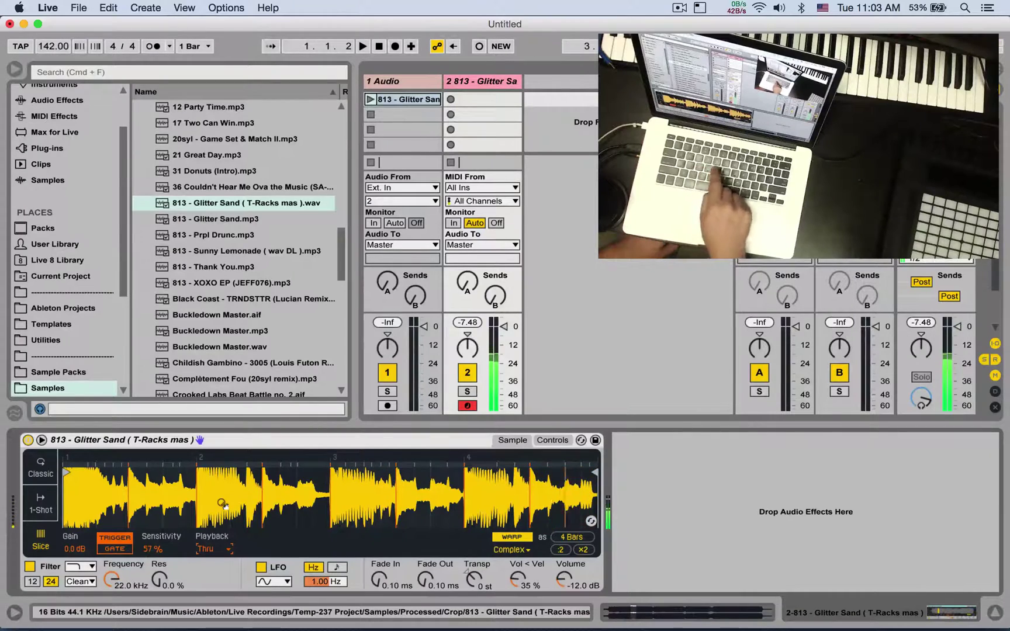
pyautogui.press('a')
pyautogui.press('s')
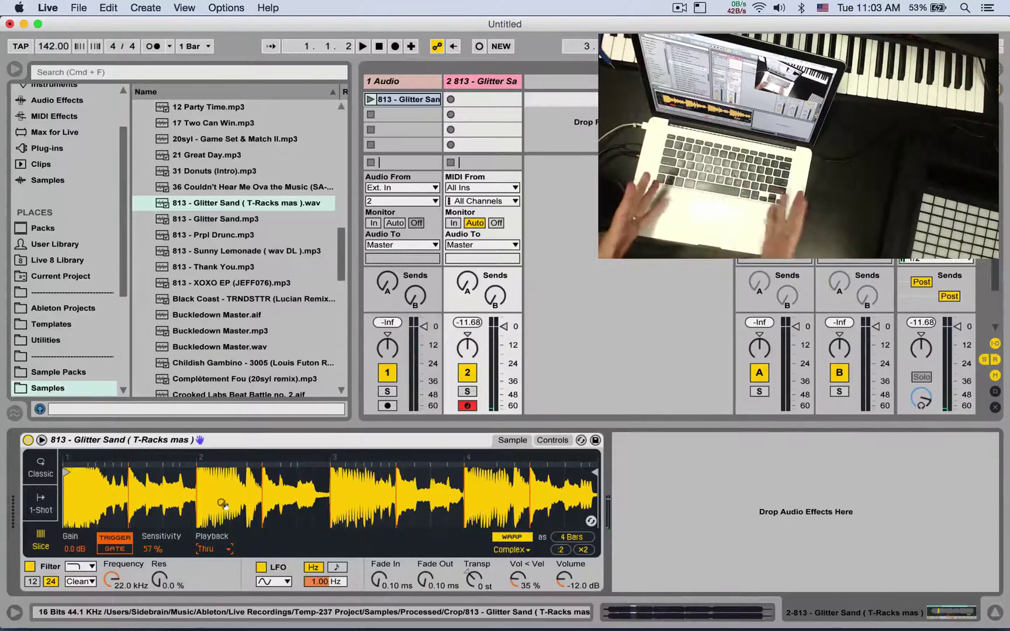
pyautogui.press('s')
pyautogui.press('s')
pyautogui.press('s')
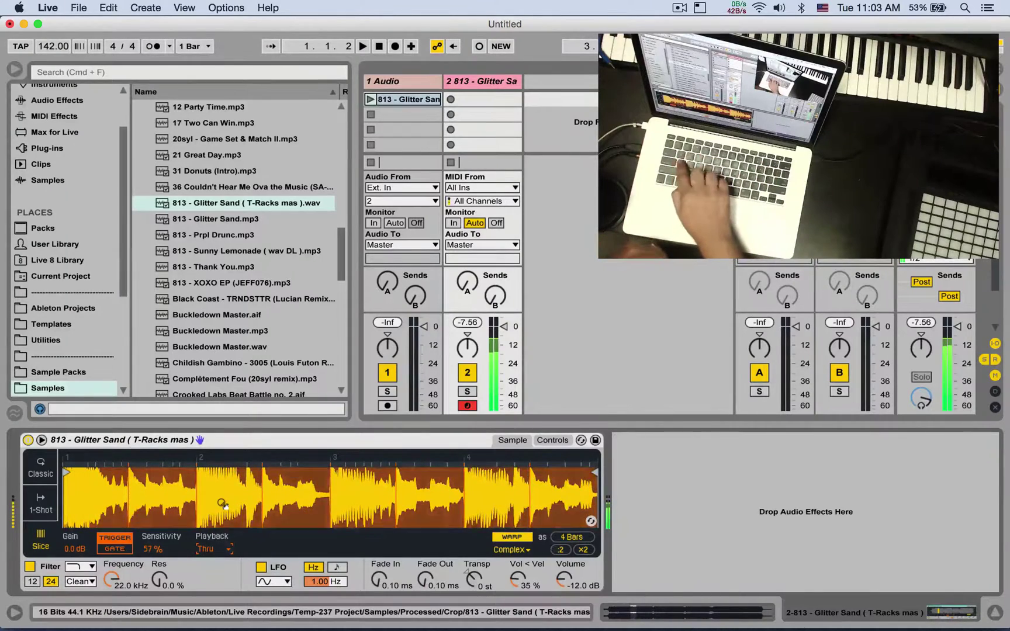
pyautogui.press('s')
pyautogui.press('s')
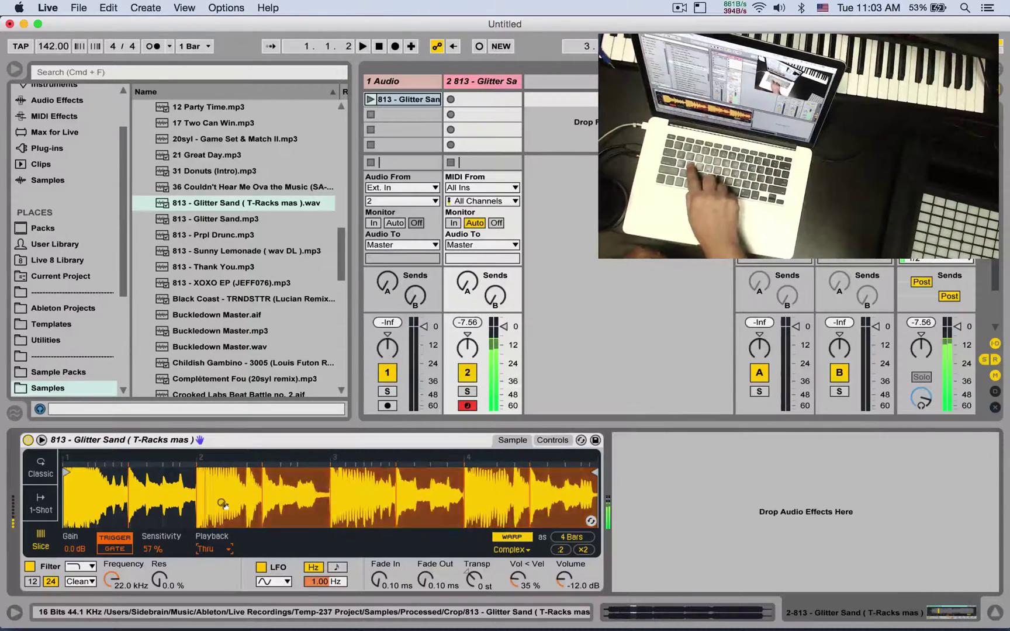
pyautogui.press('d')
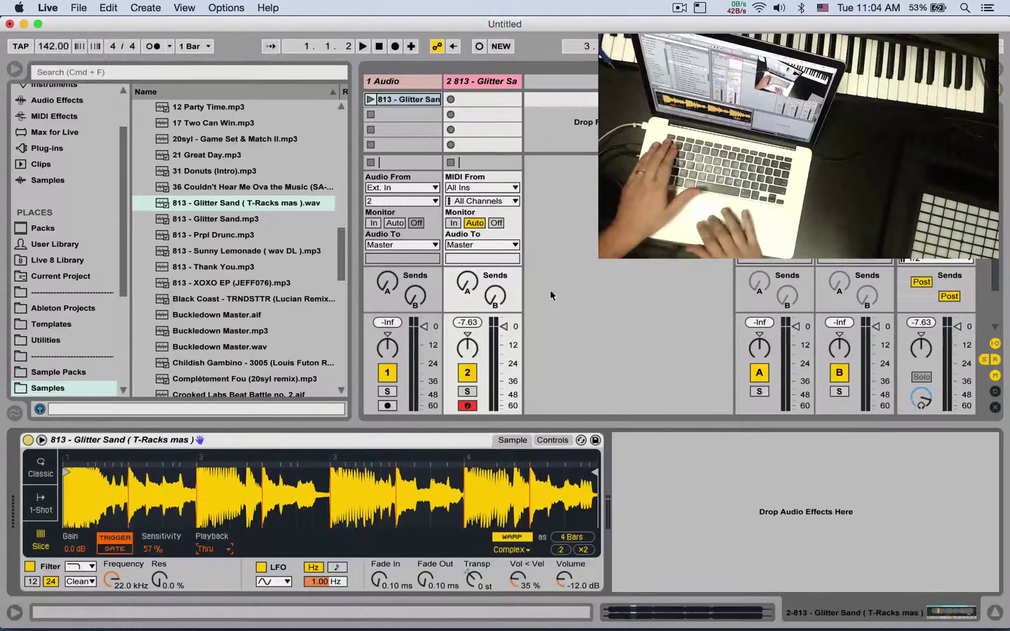
# Delete the audio track holding the source clip and rename the remaining instrument track Simpler.
pyautogui.click(400, 79)
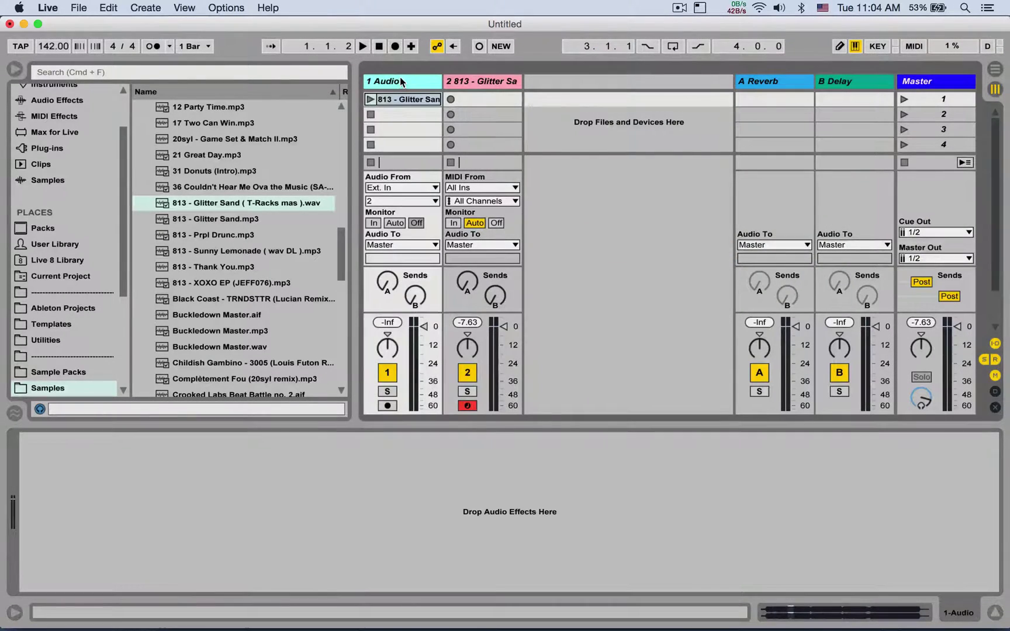
pyautogui.press('Delete')
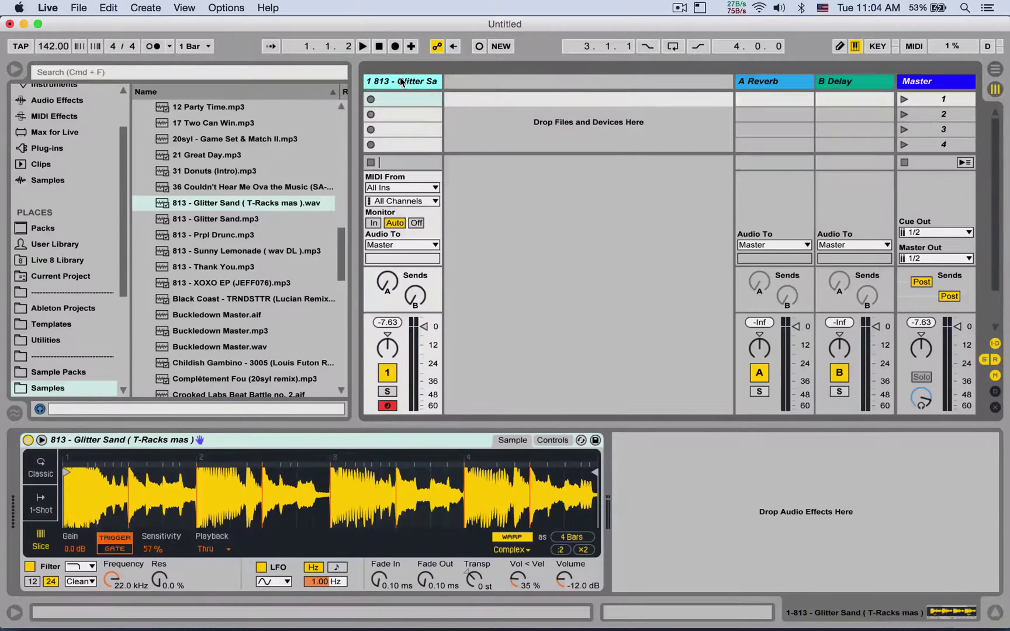
pyautogui.press('super+r')
pyautogui.write('Simpler')
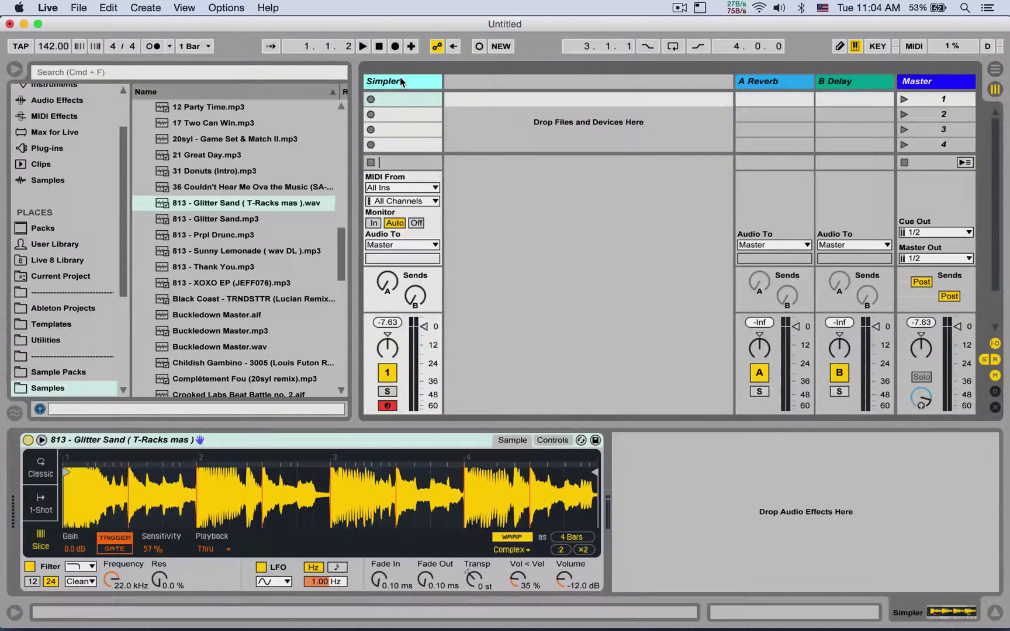
# Insert a second MIDI track and route its MIDI output to the Simpler track.
pyautogui.rightClick(479, 108)
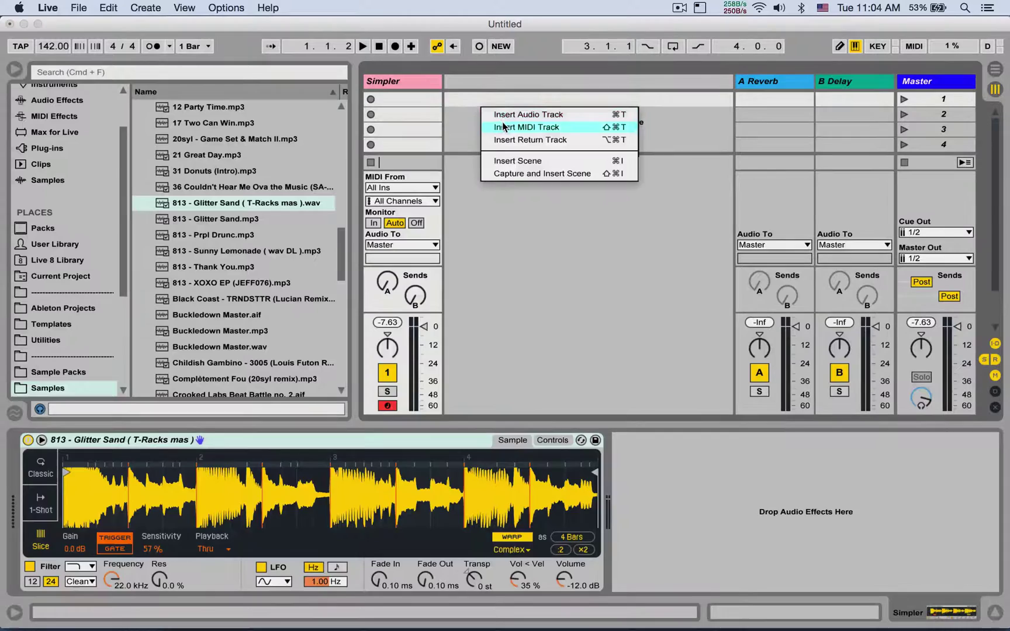
pyautogui.click(504, 126)
pyautogui.click(470, 82)
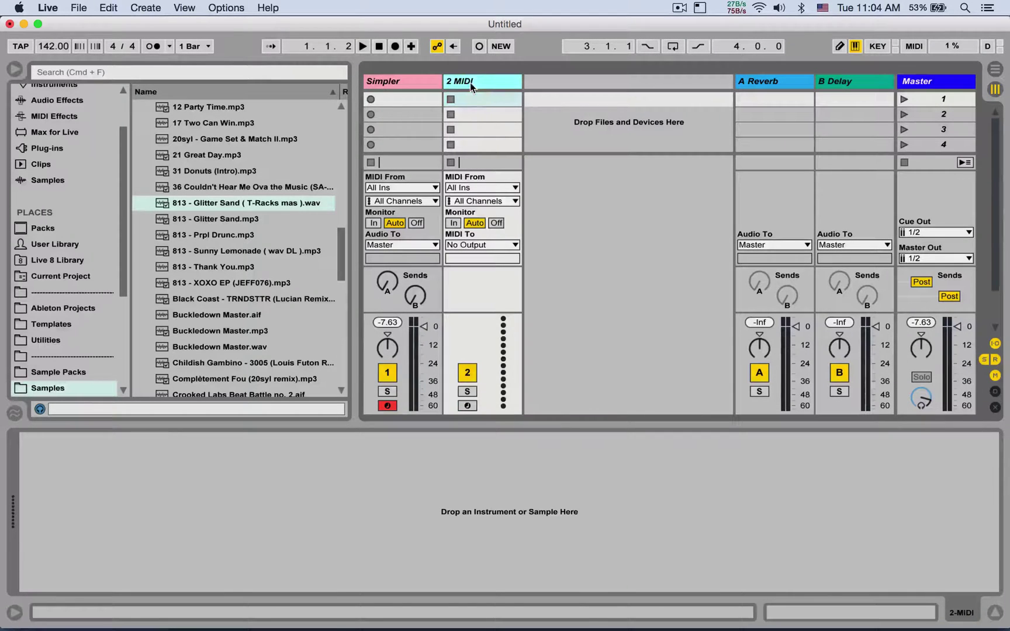
pyautogui.click(481, 244)
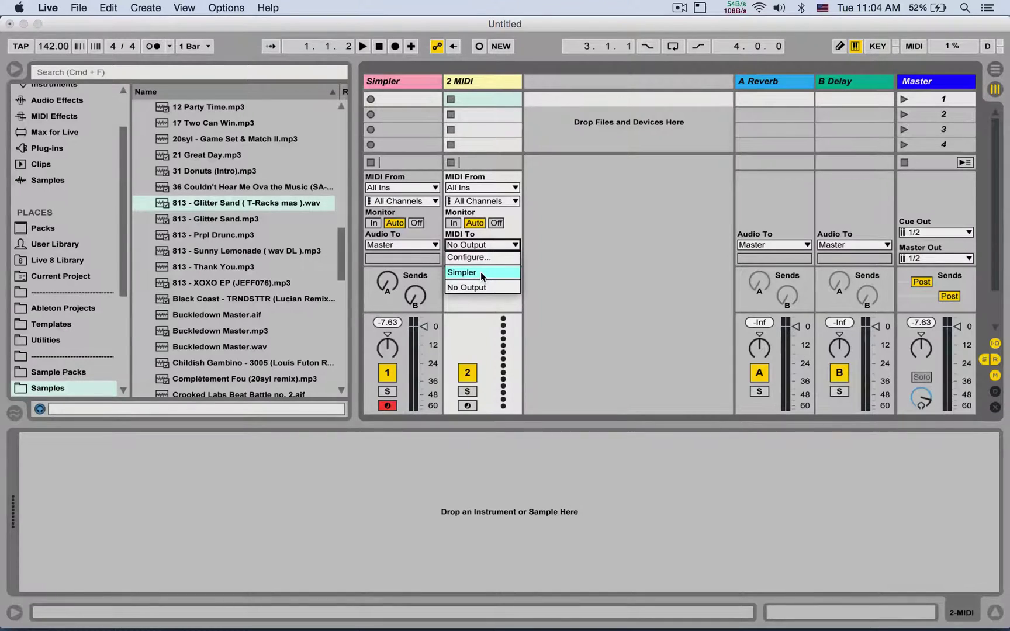
pyautogui.click(476, 271)
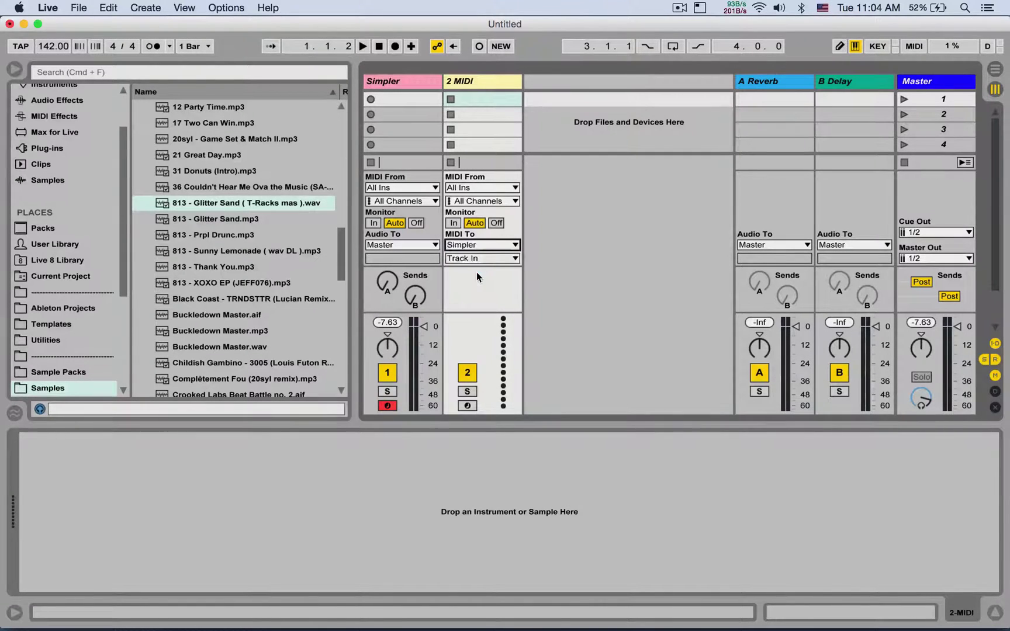
# Set the Simpler track's monitoring to In and move record arming from it to the second MIDI track.
pyautogui.click(396, 82)
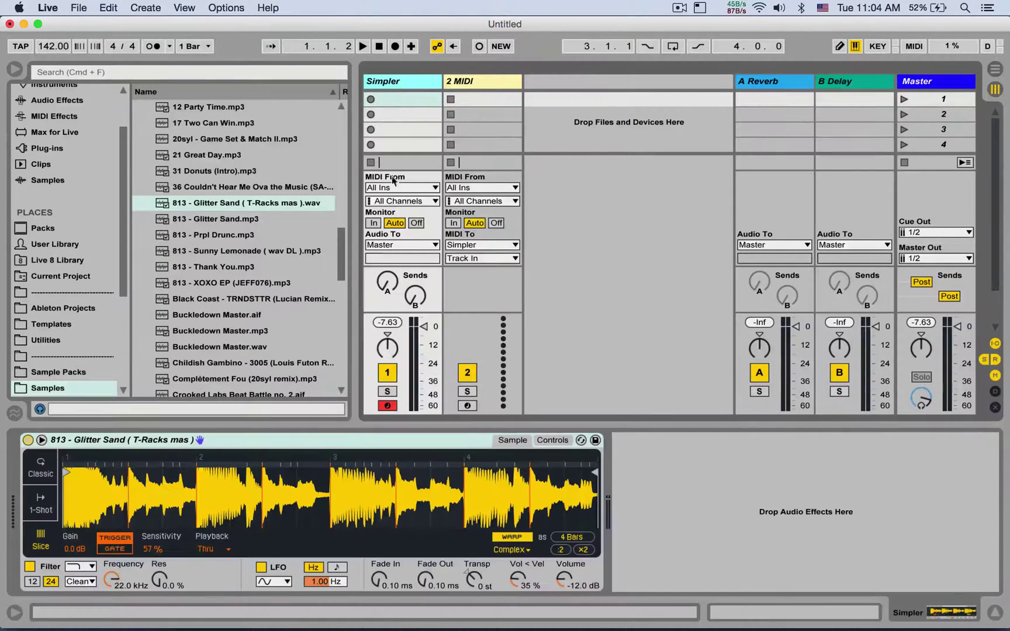
pyautogui.click(374, 224)
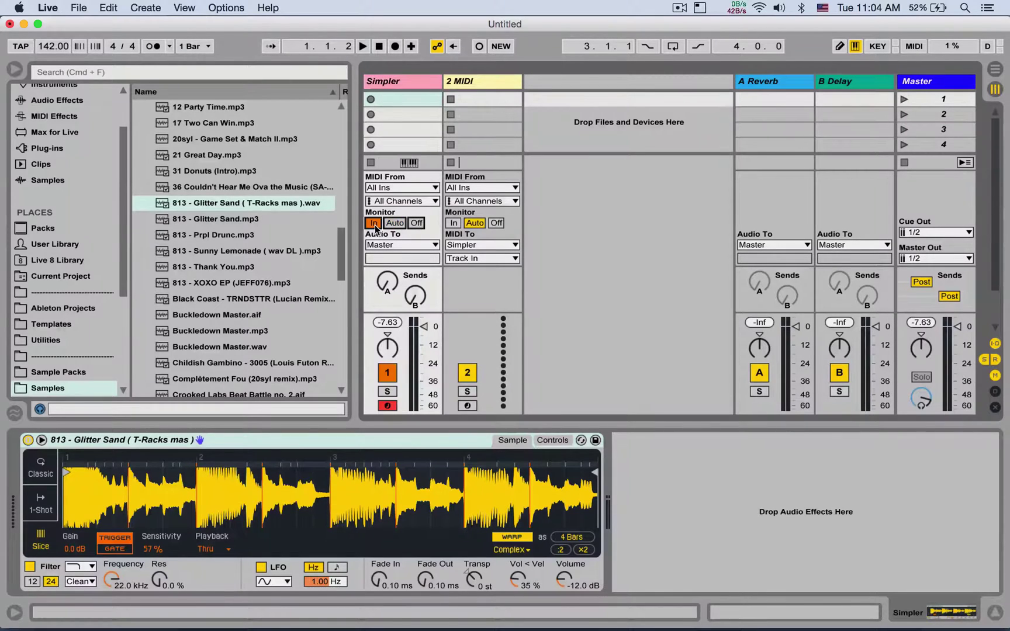
pyautogui.click(387, 405)
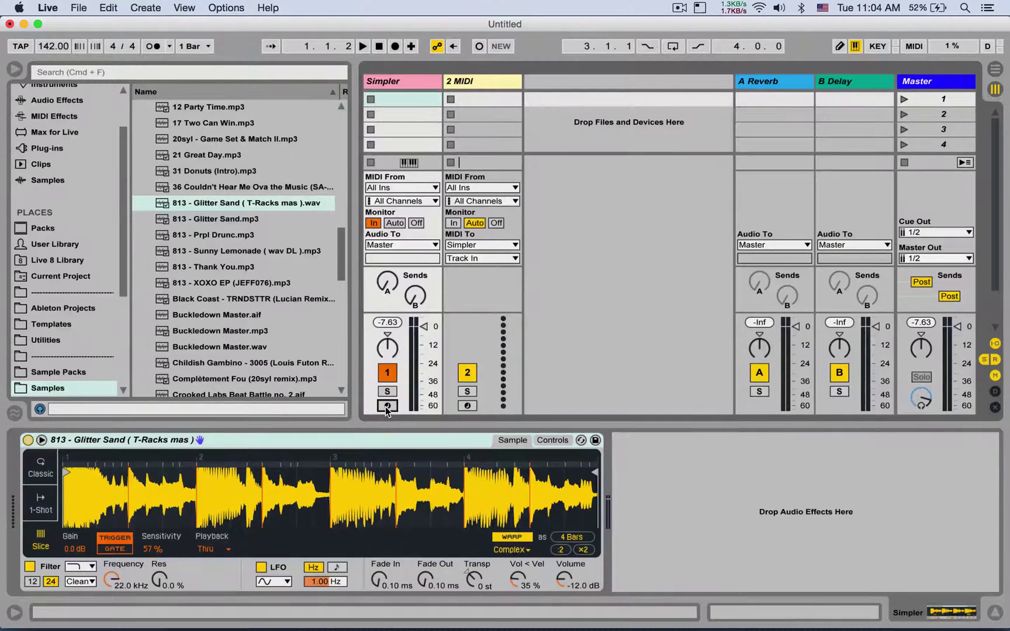
pyautogui.click(470, 406)
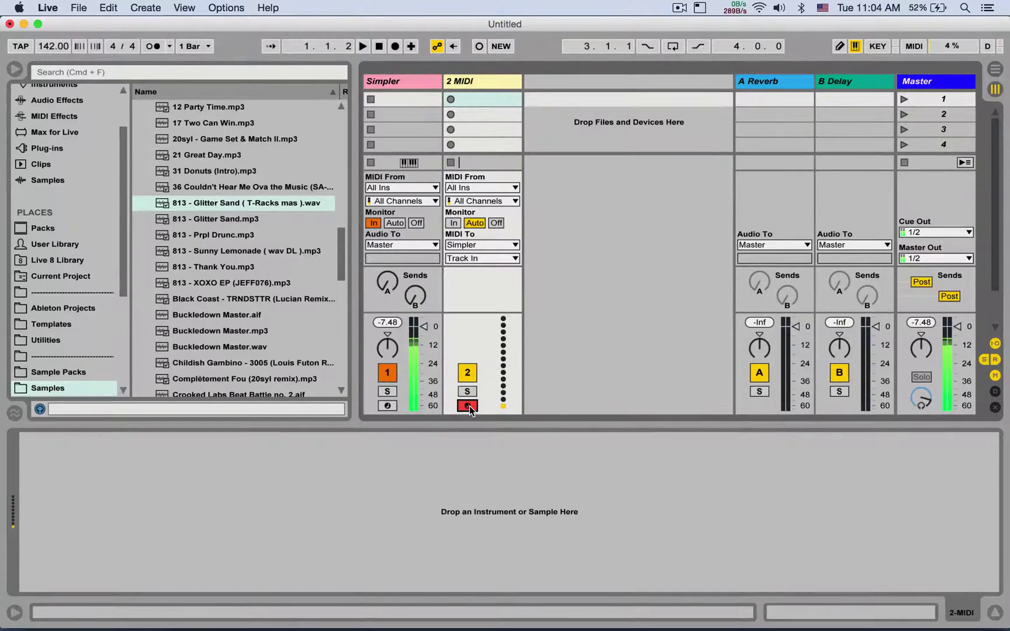
# Create a one-bar clip in the second MIDI track's first slot with a C1 note filling the bar, and turn looping off.
pyautogui.doubleClick(486, 98)
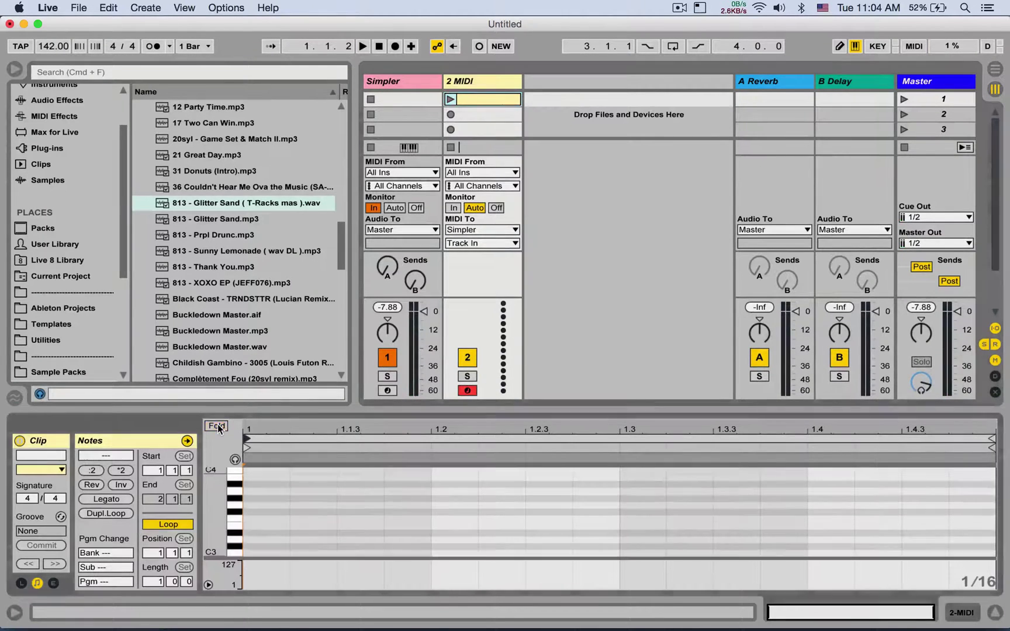
pyautogui.moveTo(273, 407); pyautogui.dragTo(250, 337)
pyautogui.scroll(-4, 250, 342)
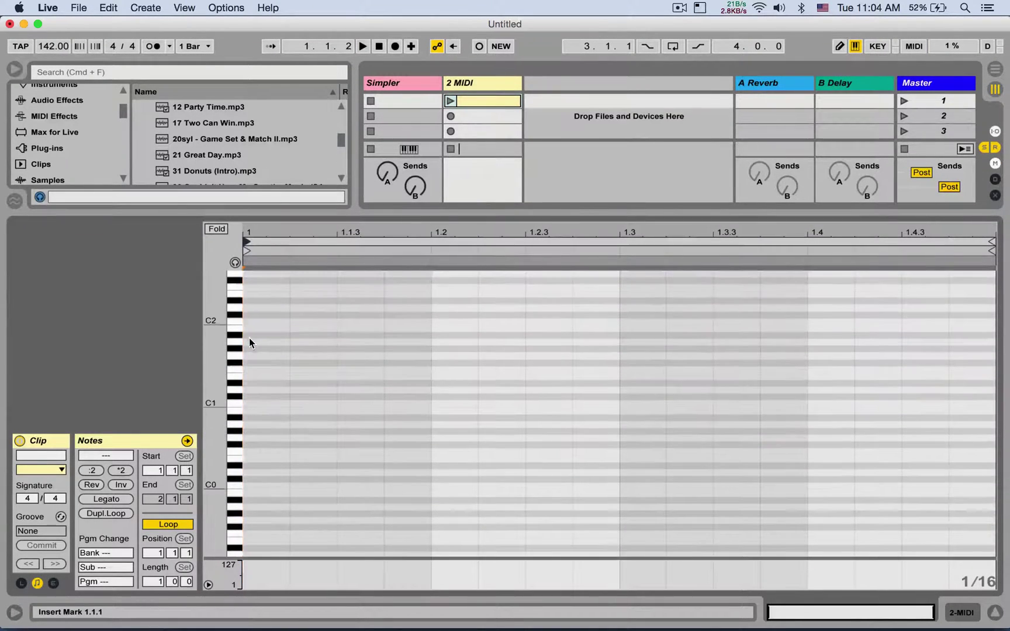
pyautogui.doubleClick(266, 403)
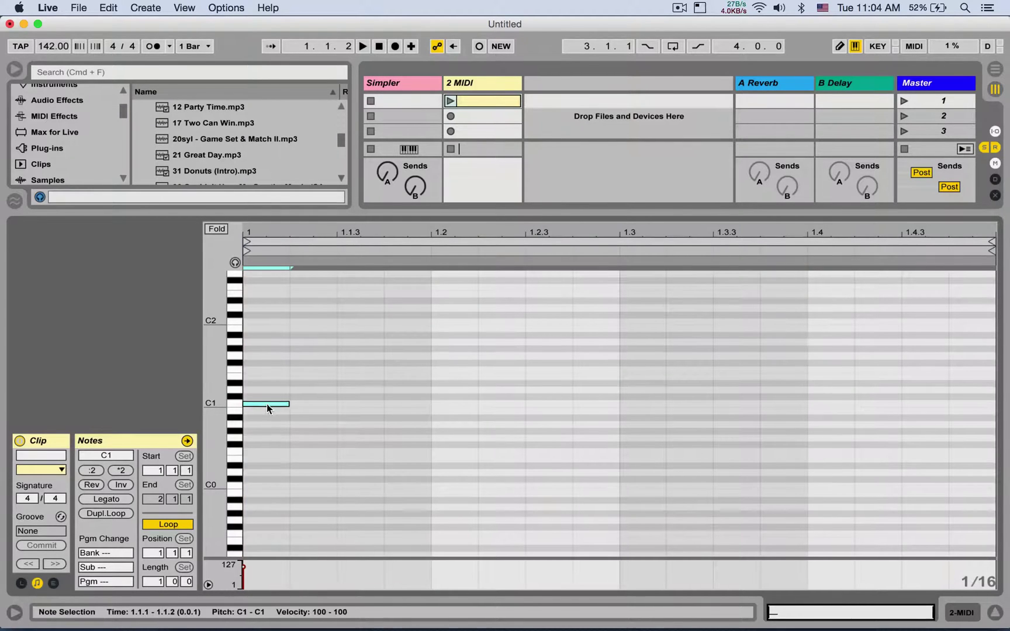
pyautogui.click(114, 501)
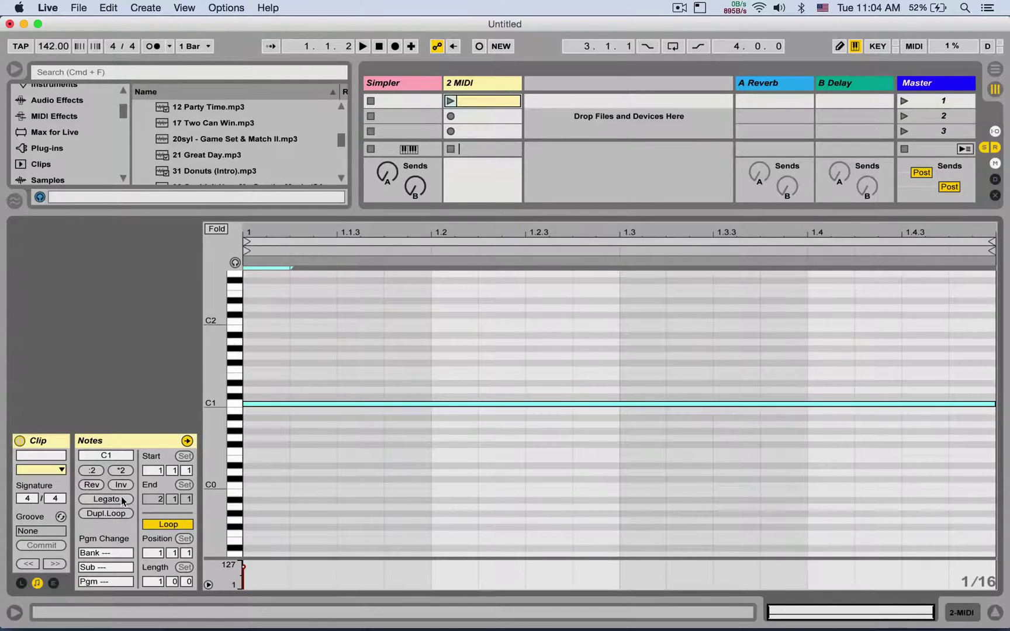
pyautogui.click(168, 525)
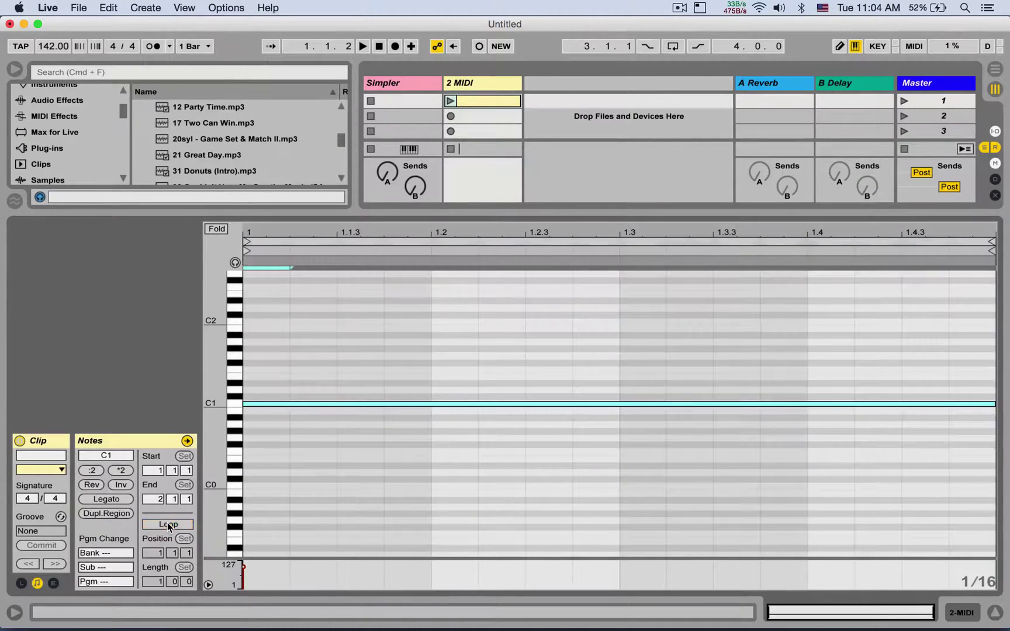
# Duplicate the C1 clip into the second slot and transpose the copy's note up a semitone to C#1.
pyautogui.click(483, 103)
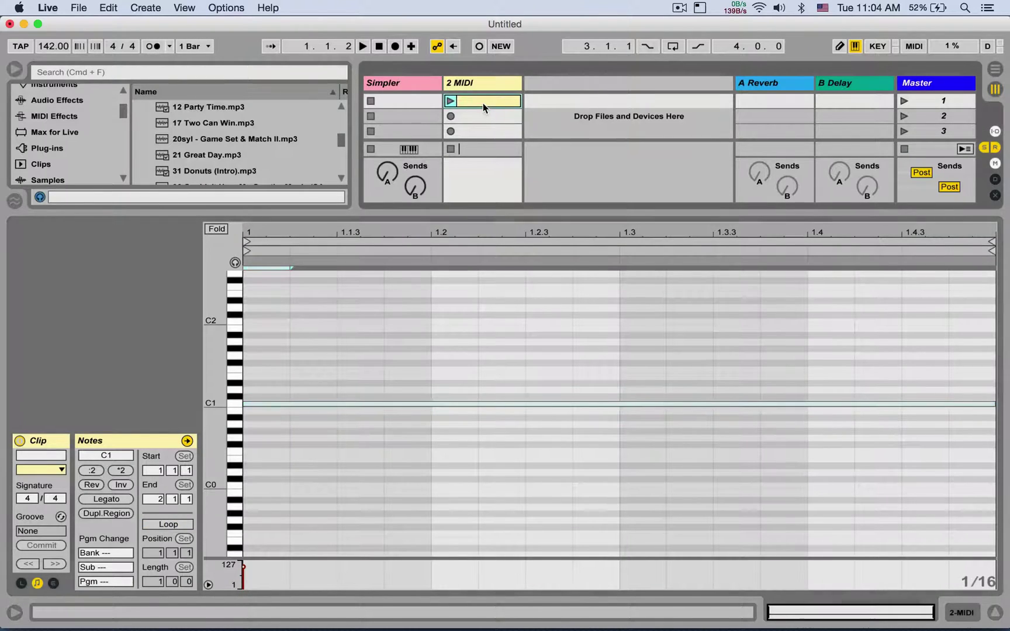
pyautogui.moveTo(483, 103); pyautogui.dragTo(482, 115)
pyautogui.click(383, 292)
pyautogui.press('super+a')
pyautogui.press('Up')
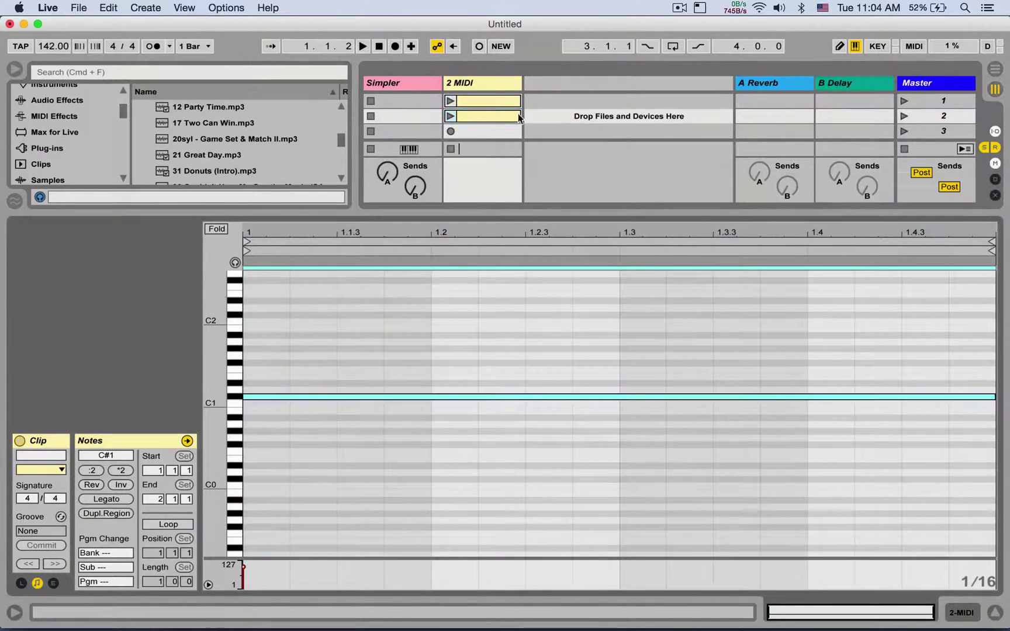
# Duplicate the latest clip into slots 3 and 4, transposing each copy up a semitone to D1 and D#1.
pyautogui.click(490, 116)
pyautogui.press('super+d')
pyautogui.press('super+a')
pyautogui.press('Up')
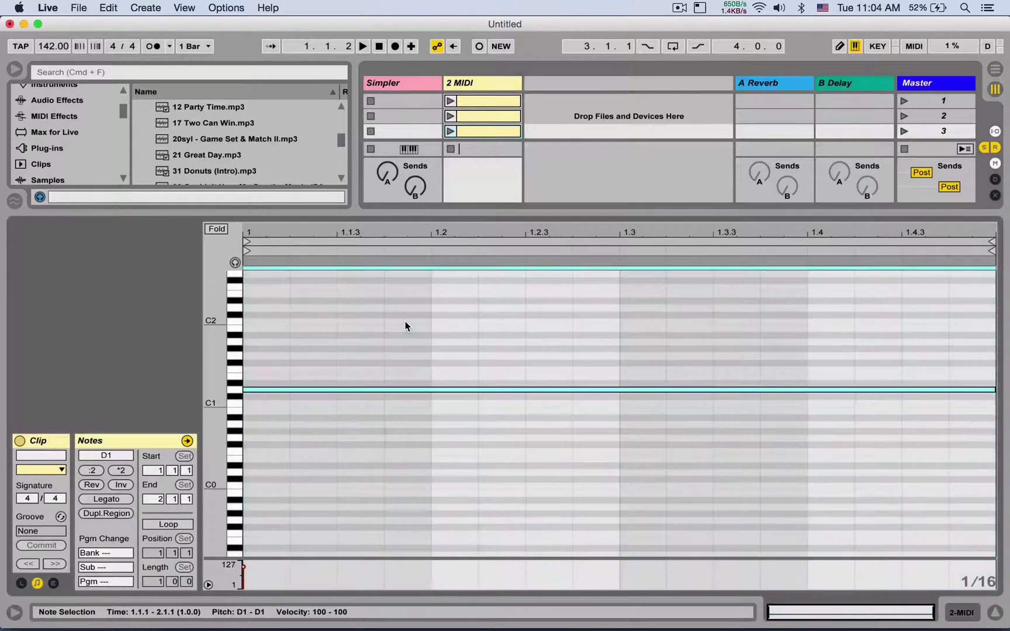
pyautogui.click(490, 129)
pyautogui.press('super+d')
pyautogui.press('super+a')
pyautogui.press('Up')
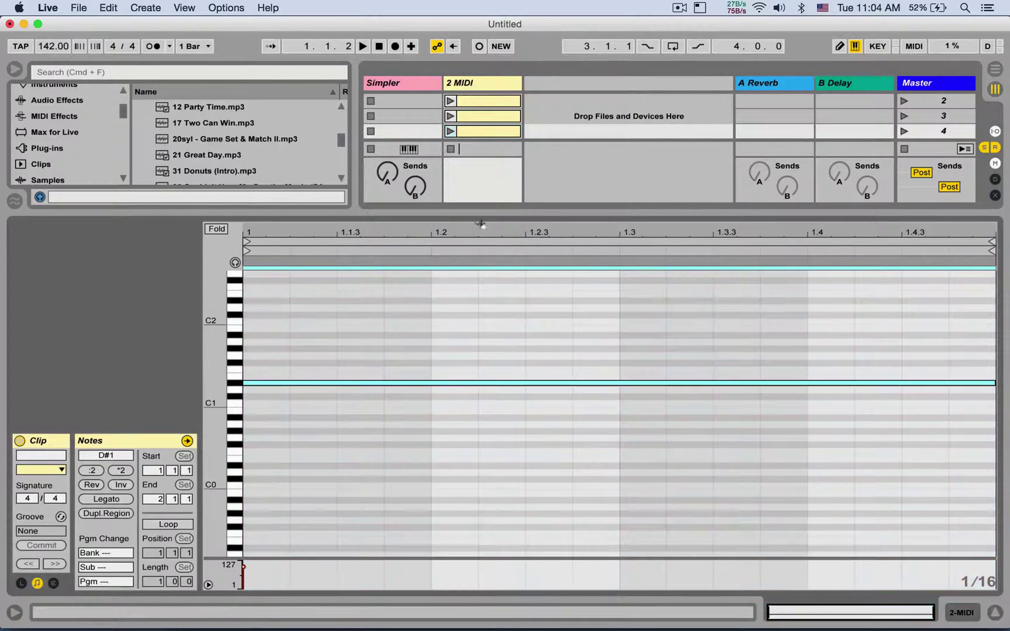
# Duplicate the latest clip into slots 5 and 6, transposing each copy up a semitone to E1 and F1.
pyautogui.click(473, 127)
pyautogui.press('super+d')
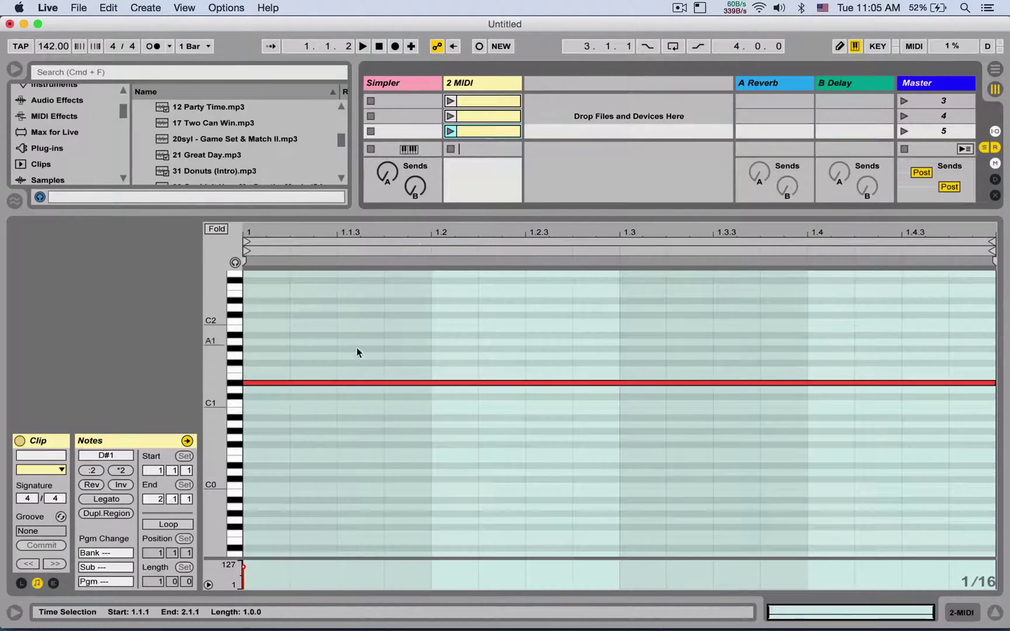
pyautogui.press('super+a')
pyautogui.press('Up')
pyautogui.click(482, 132)
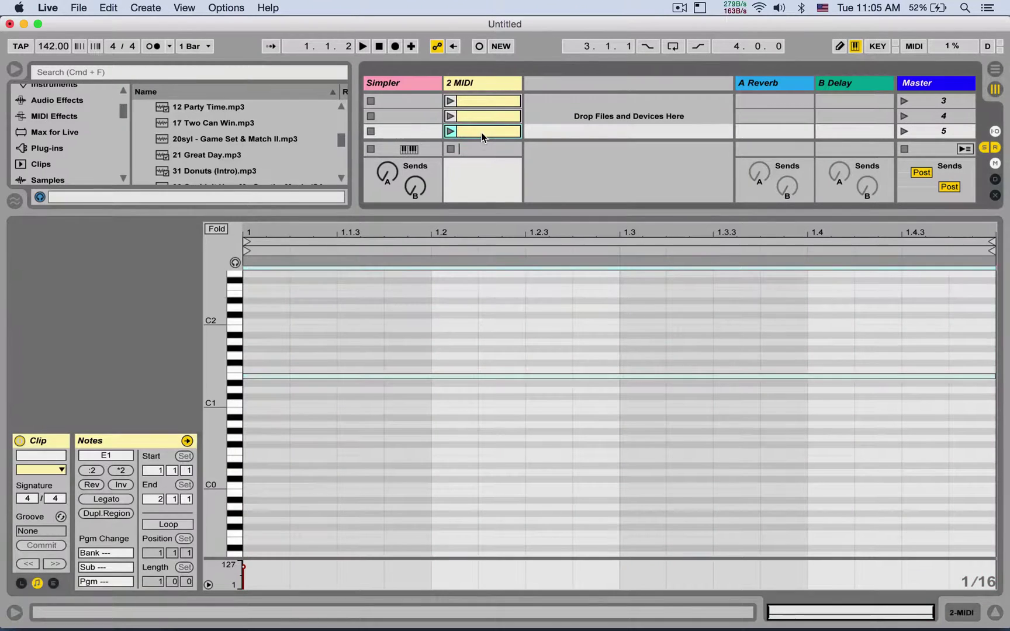
pyautogui.press('super+d')
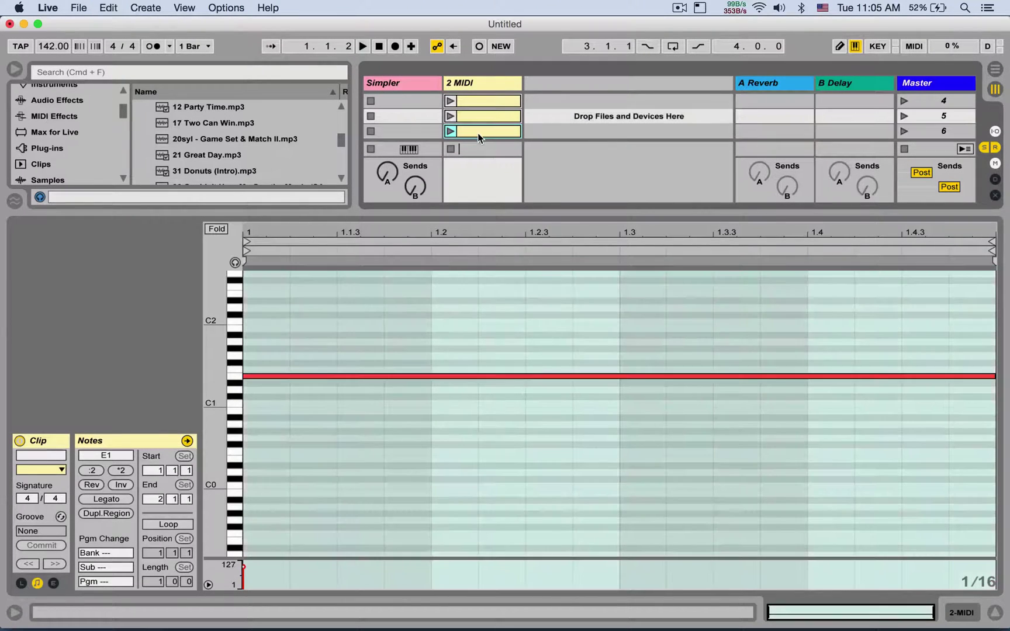
pyautogui.press('super+a')
pyautogui.press('Up')
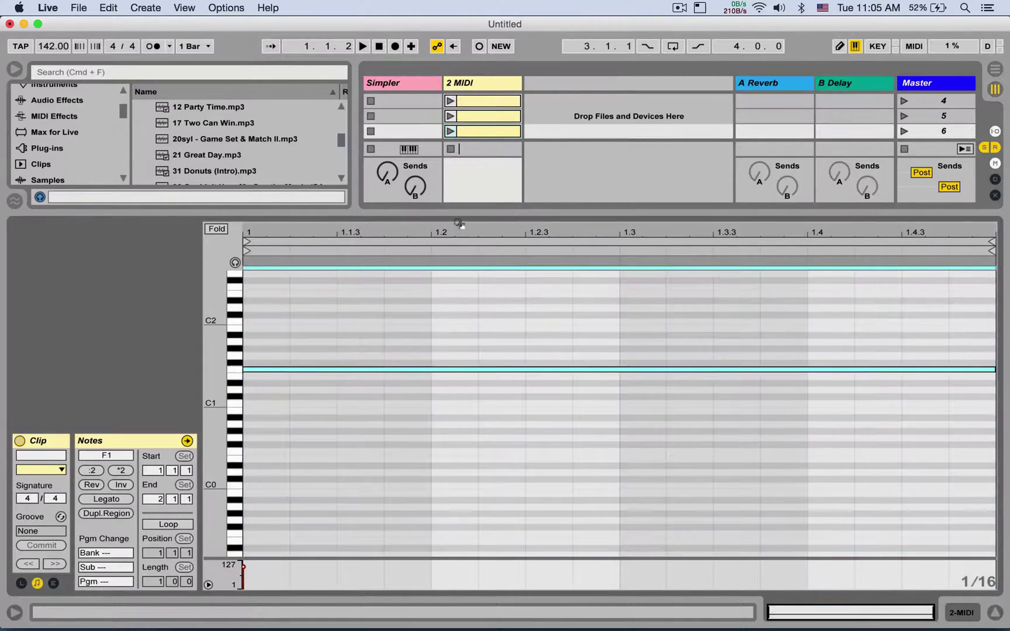
# Hide the track routing section so all six clips fit, and check the notes in the first three clips.
pyautogui.moveTo(456, 215); pyautogui.dragTo(455, 351)
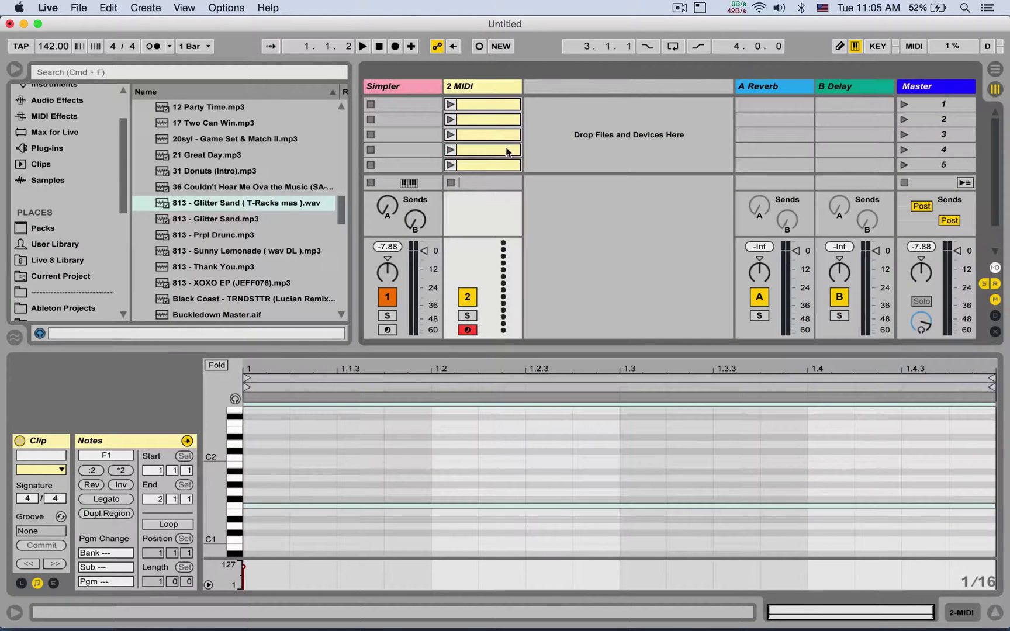
pyautogui.scroll(-2, 525, 139)
pyautogui.moveTo(560, 345); pyautogui.dragTo(559, 391)
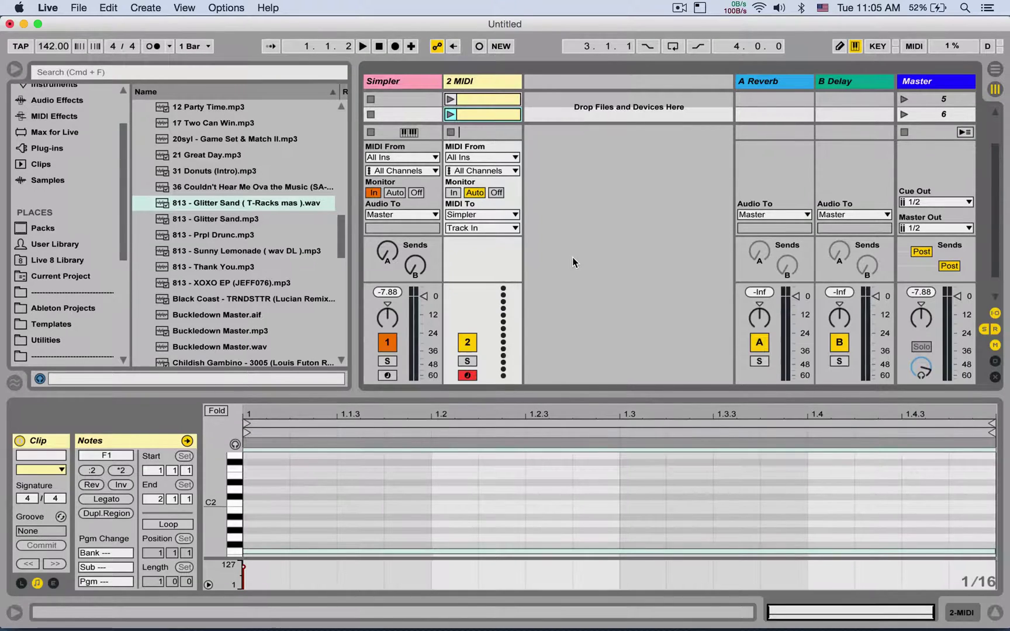
pyautogui.press('super+alt+i')
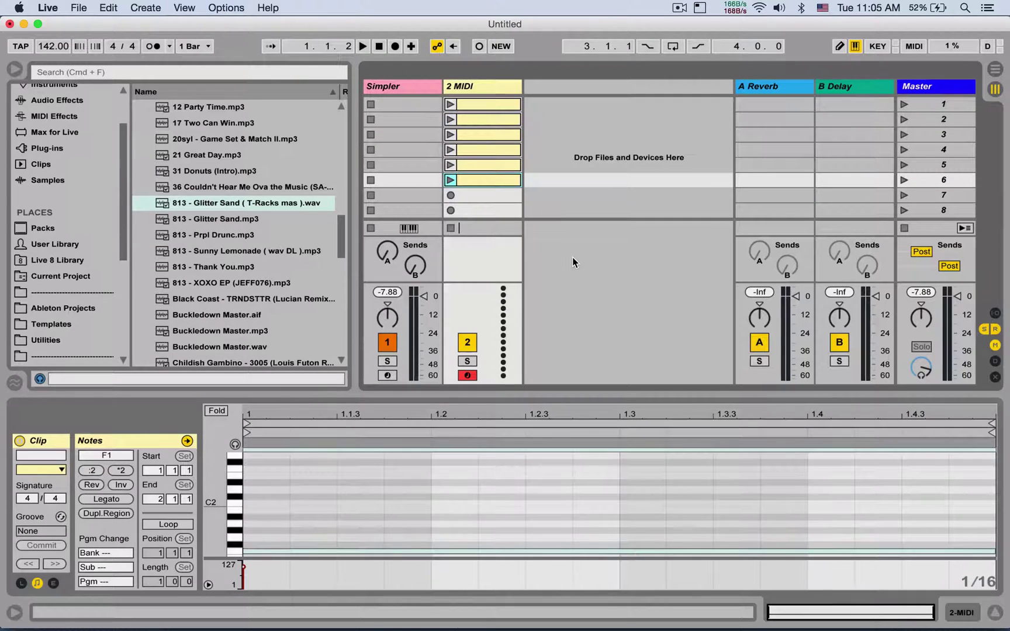
pyautogui.click(490, 88)
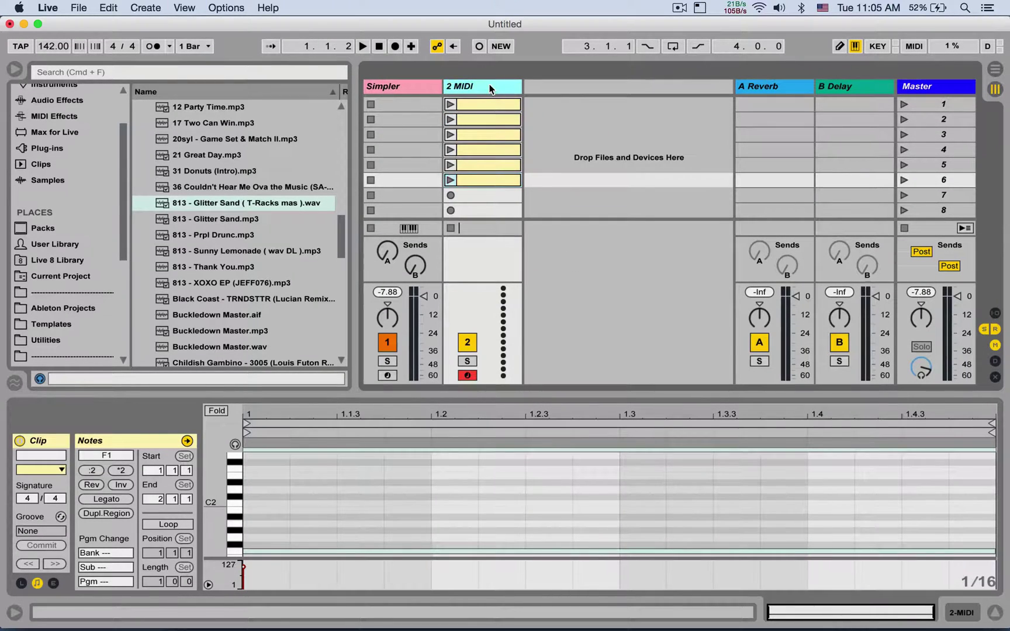
pyautogui.click(478, 105)
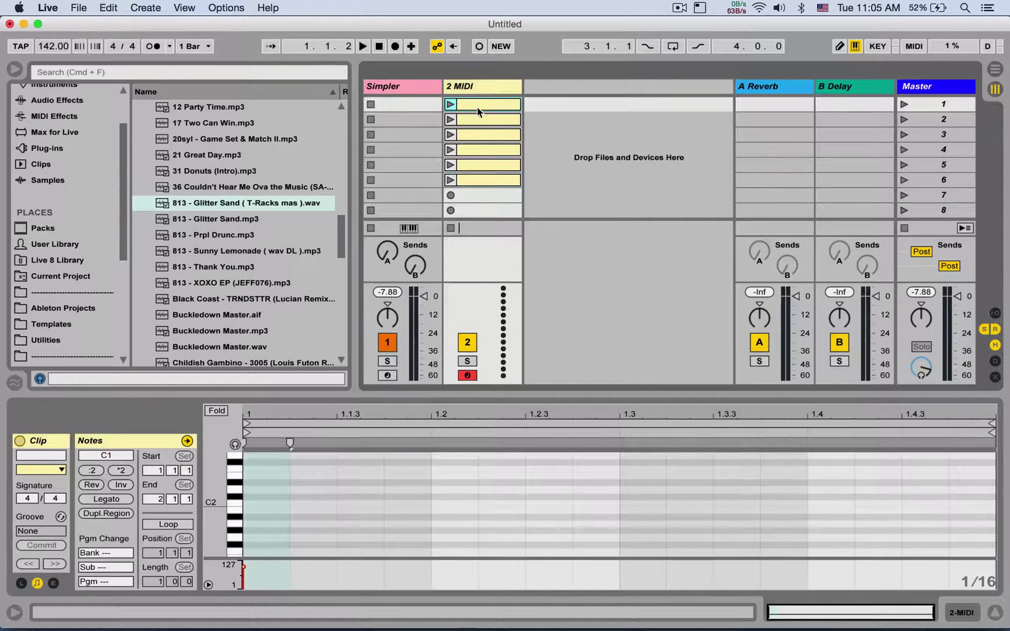
pyautogui.click(428, 481)
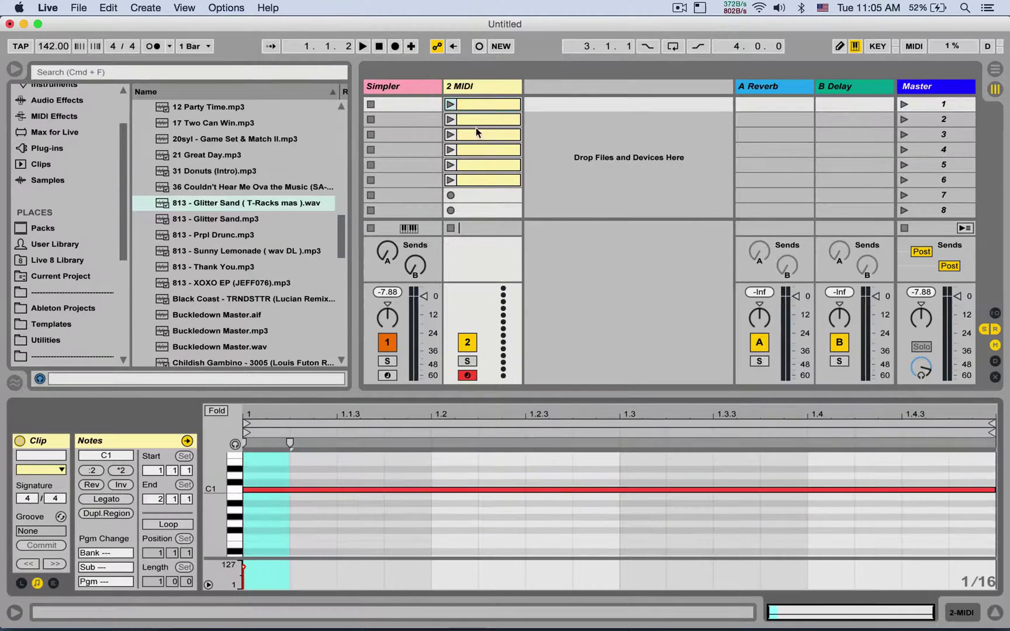
pyautogui.click(476, 122)
pyautogui.click(449, 469)
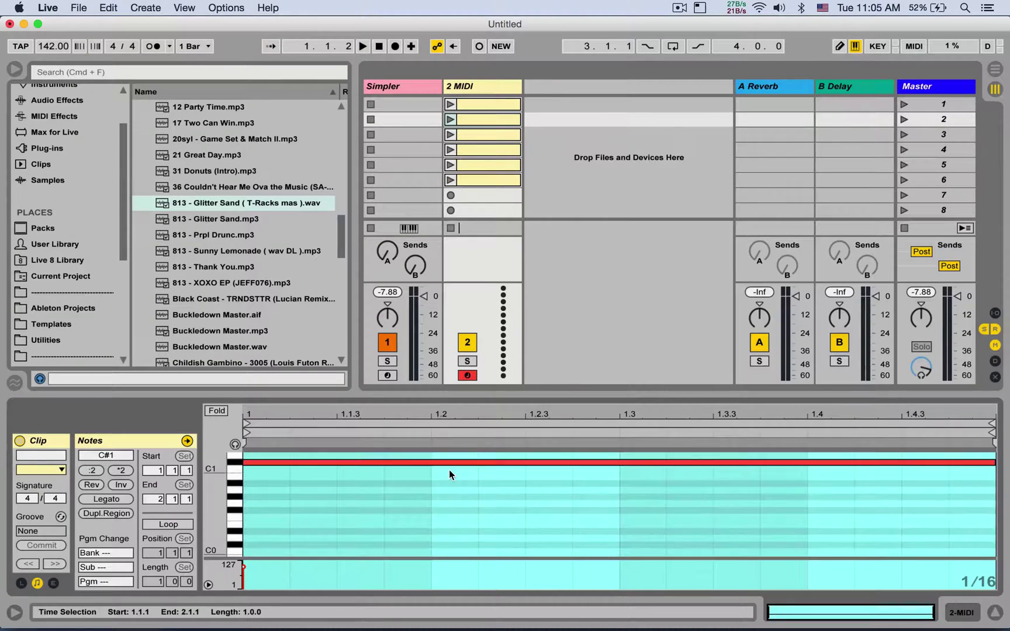
pyautogui.click(493, 131)
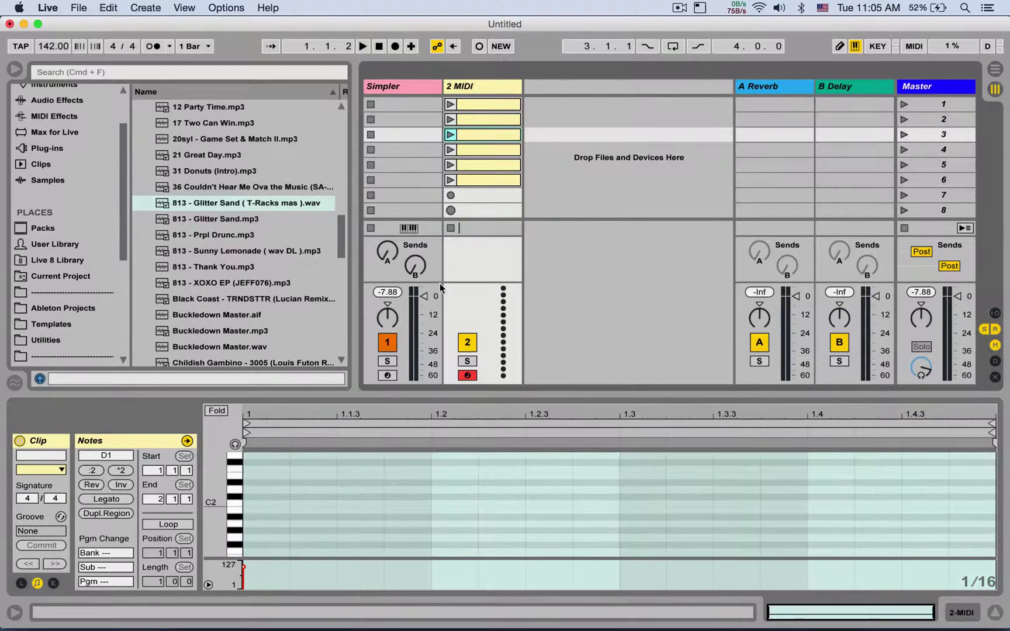
pyautogui.click(409, 466)
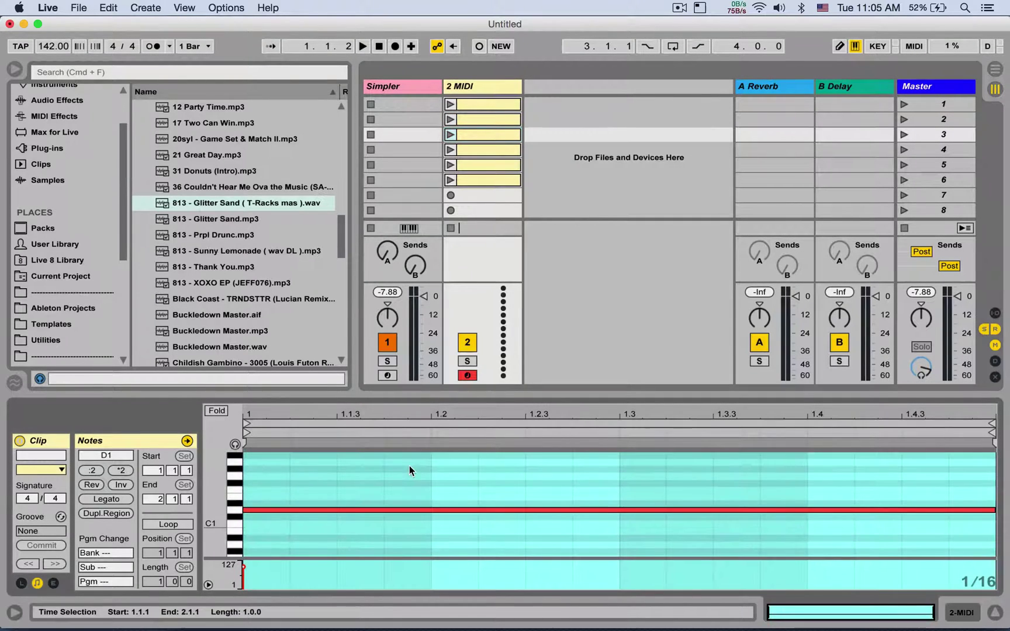
# Launch the first and second clips in turn and look at the global quantization choices.
pyautogui.click(469, 105)
pyautogui.click(451, 104)
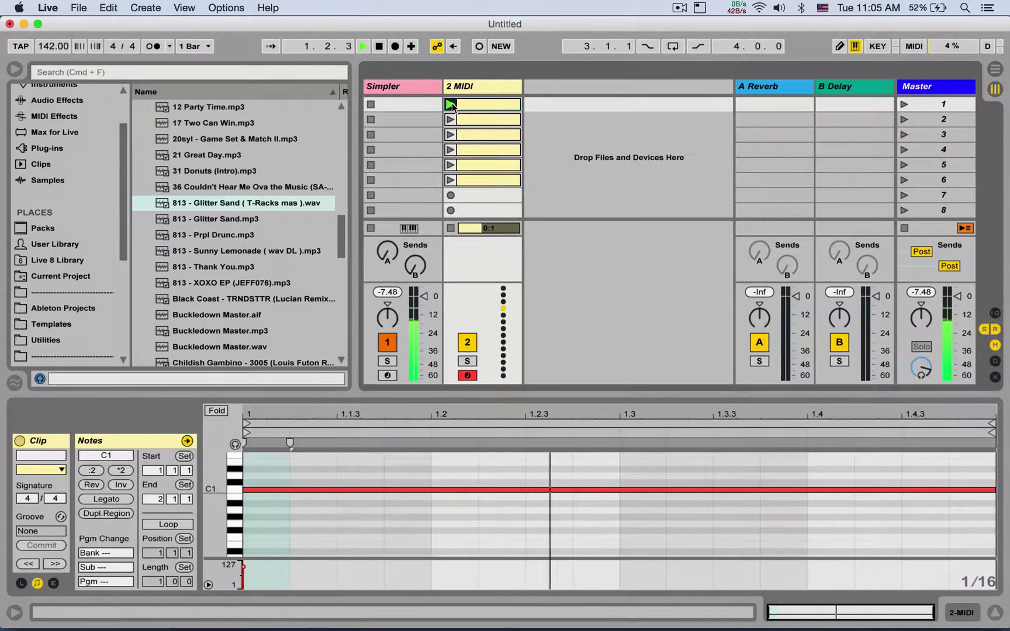
pyautogui.click(450, 120)
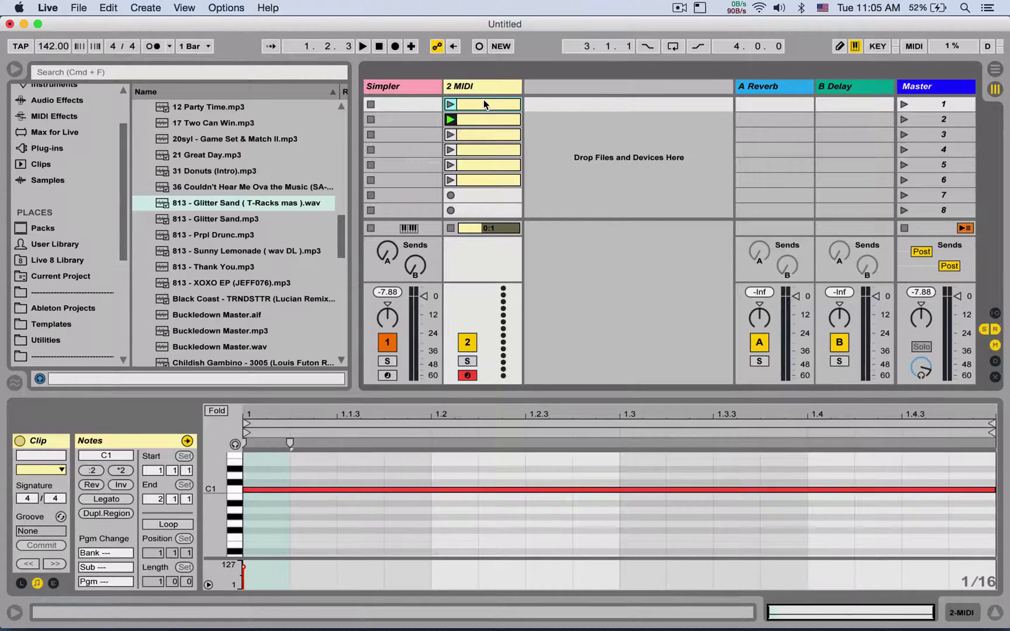
pyautogui.click(201, 47)
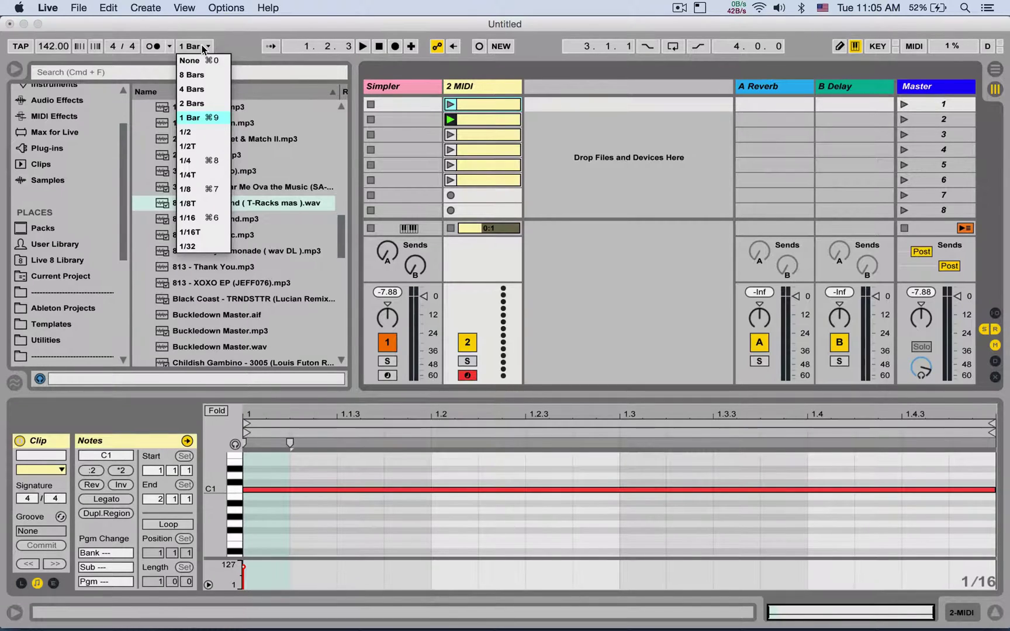
pyautogui.click(202, 48)
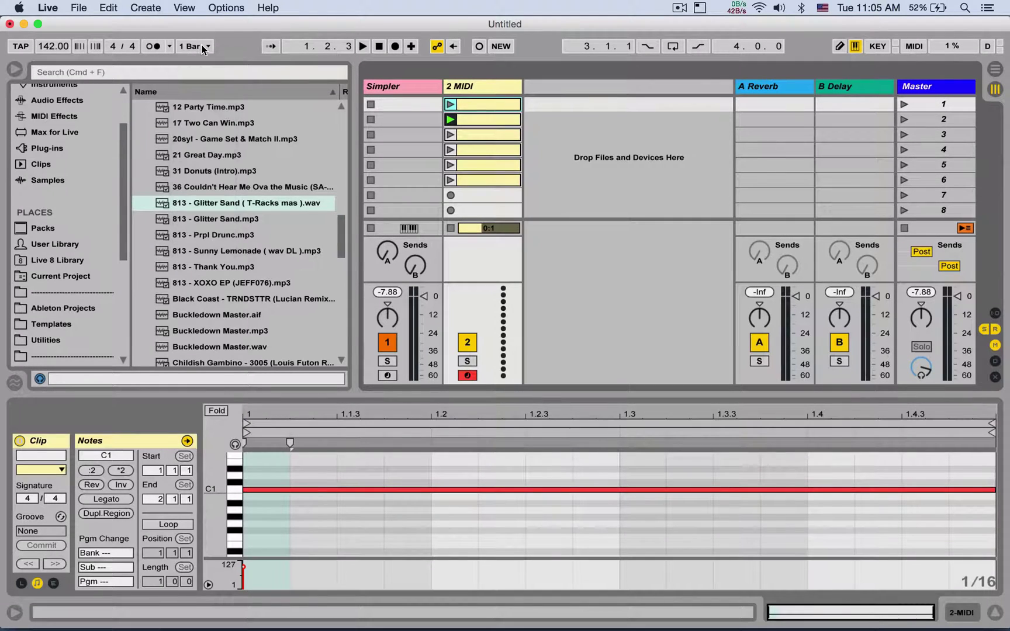
# Select all six MIDI clips and set their launch quantization to 1/8.
pyautogui.keyDown('shift'); pyautogui.click(490, 182); pyautogui.keyUp('shift')
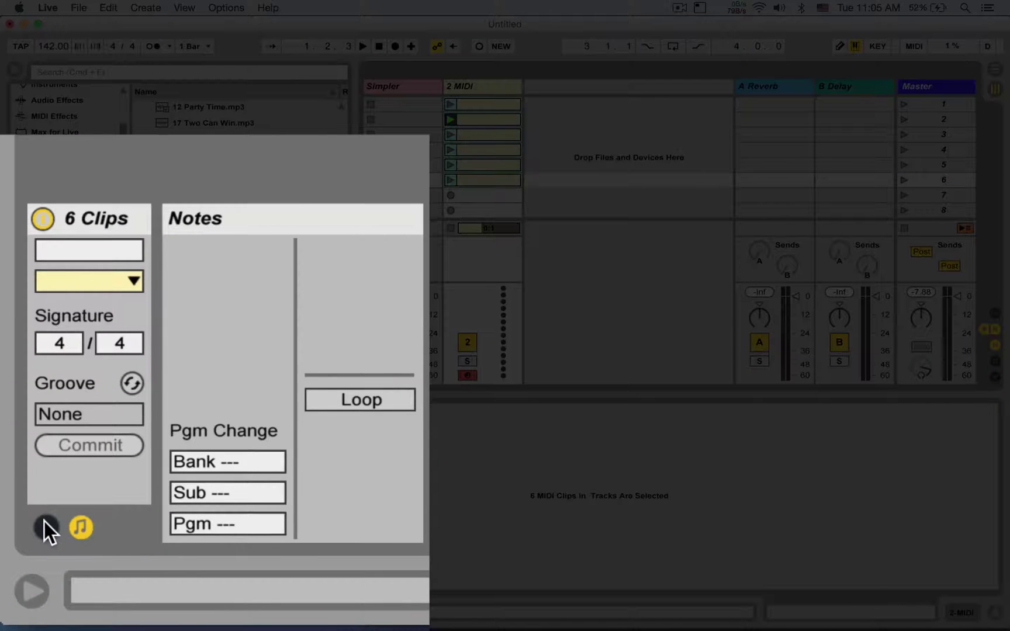
pyautogui.click(45, 525)
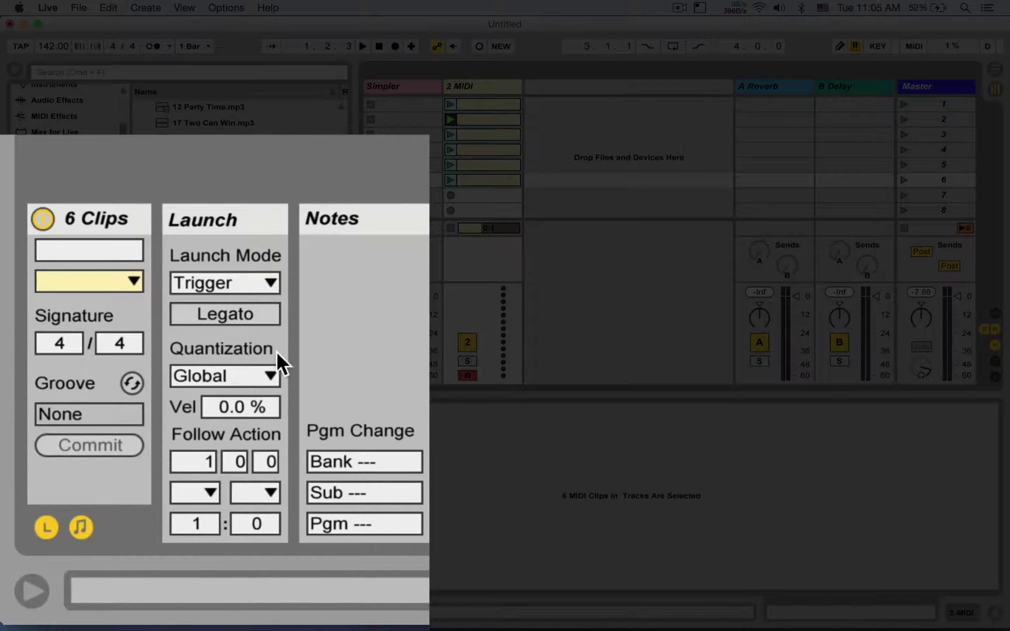
pyautogui.click(216, 377)
pyautogui.click(215, 375)
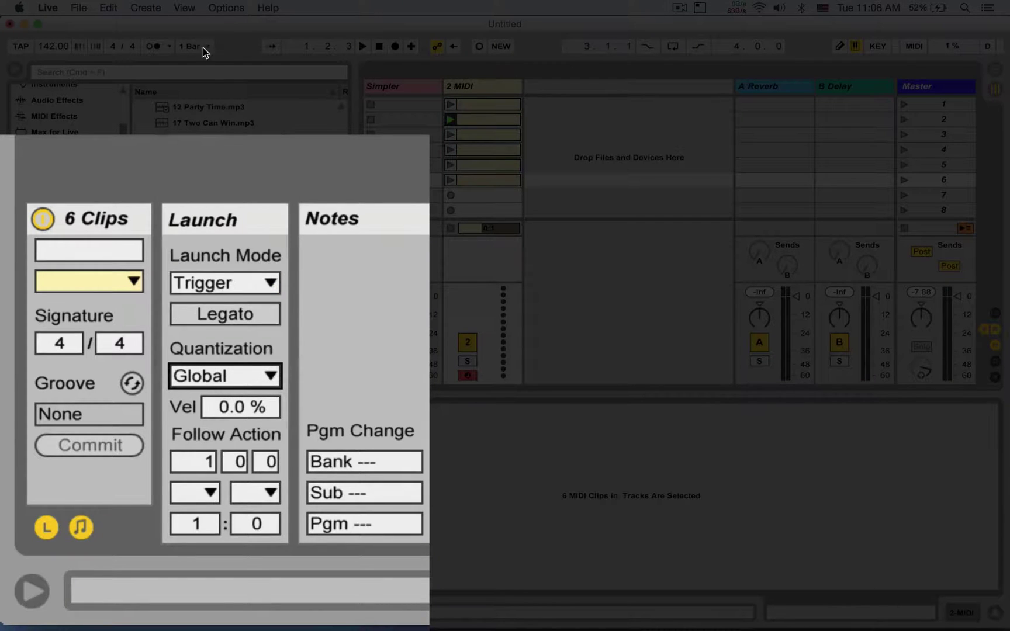
pyautogui.click(261, 374)
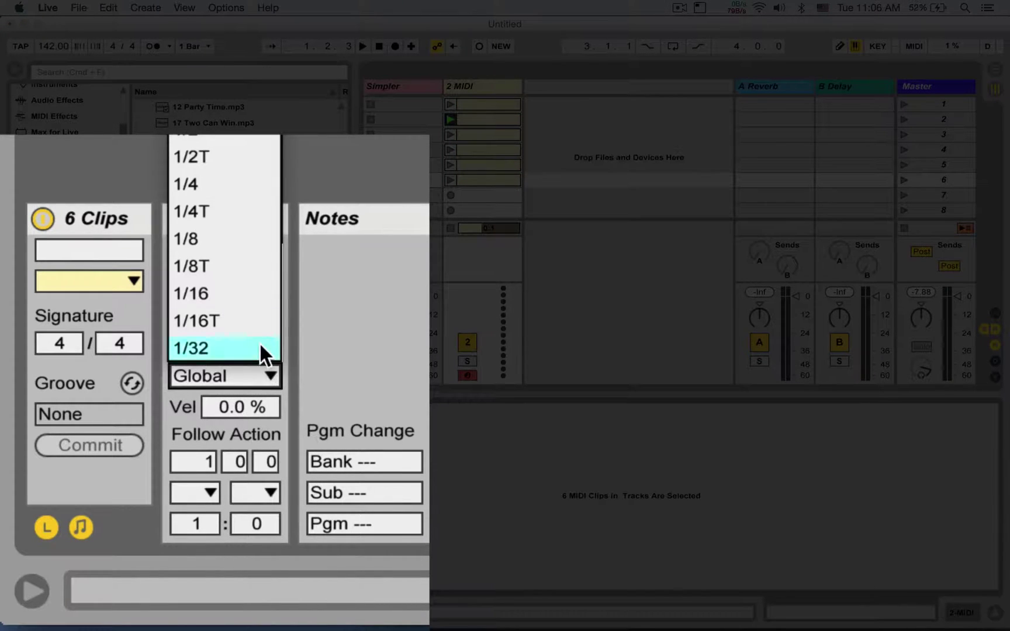
pyautogui.click(232, 237)
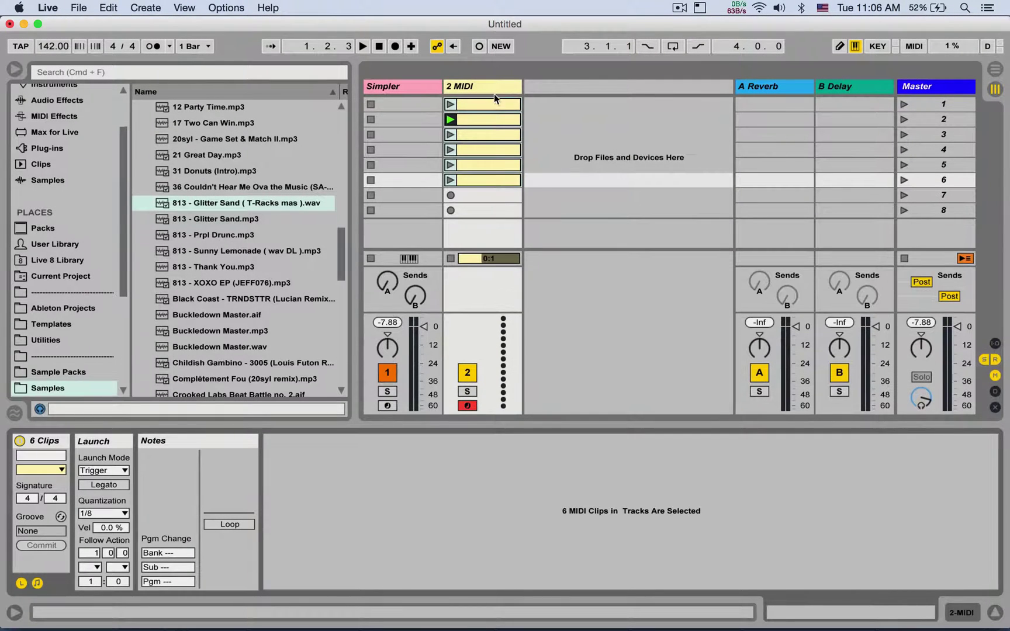
# Enable key mapping and assign the computer keys A, S and D to the clips in slots 1, 2 and 3.
pyautogui.click(493, 94)
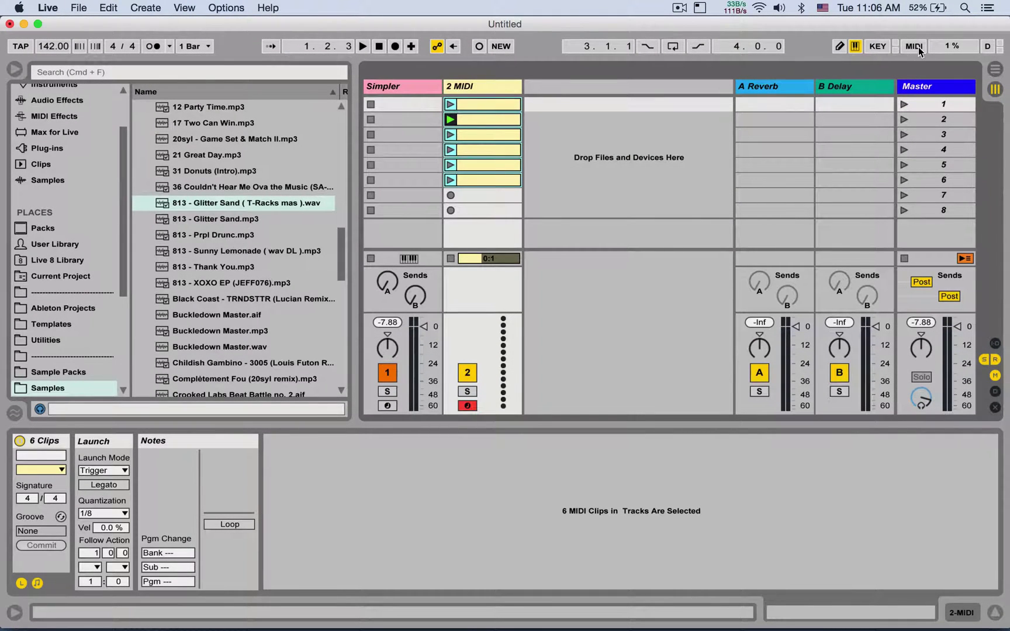
pyautogui.click(875, 48)
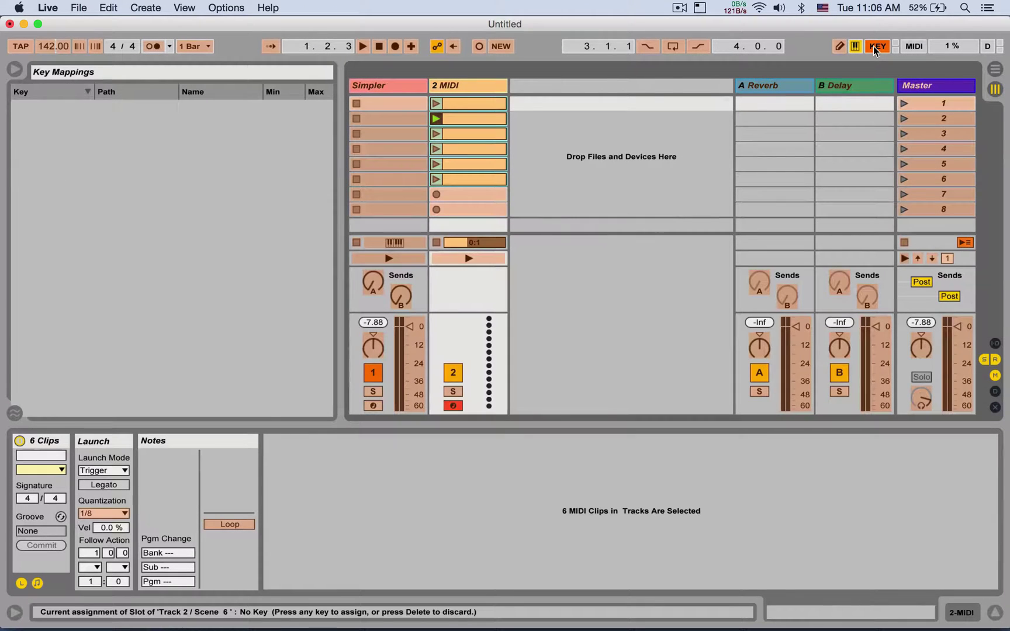
pyautogui.click(467, 105)
pyautogui.press('a')
pyautogui.click(472, 118)
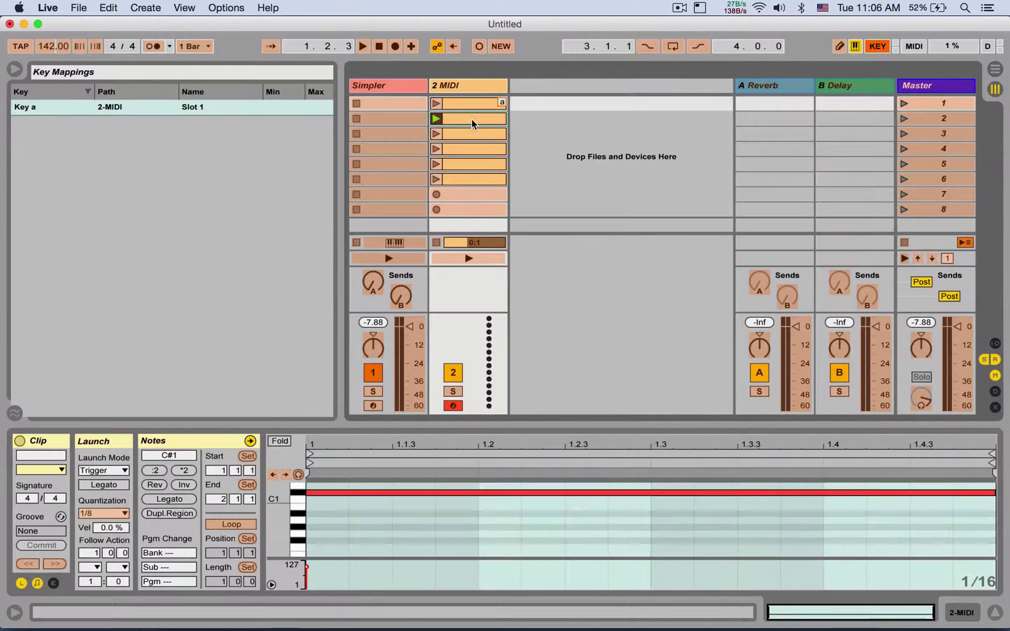
pyautogui.press('s')
pyautogui.click(473, 133)
pyautogui.press('d')
# Assign the computer keys F, G and H to the clips in slots 4, 5 and 6.
pyautogui.click(474, 148)
pyautogui.press('f')
pyautogui.click(475, 165)
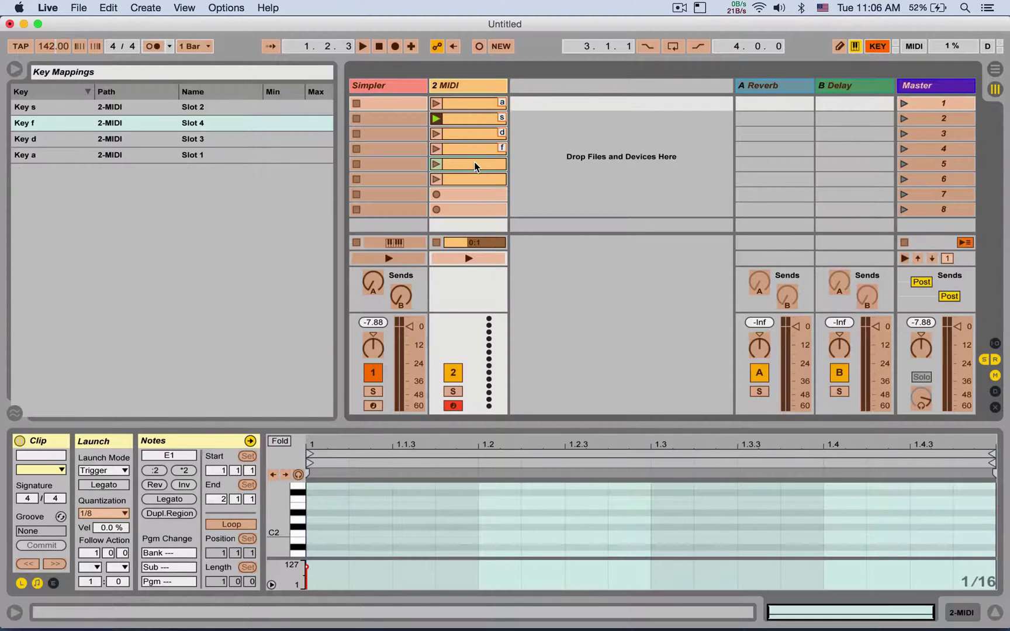
pyautogui.press('g')
pyautogui.click(476, 173)
pyautogui.press('h')
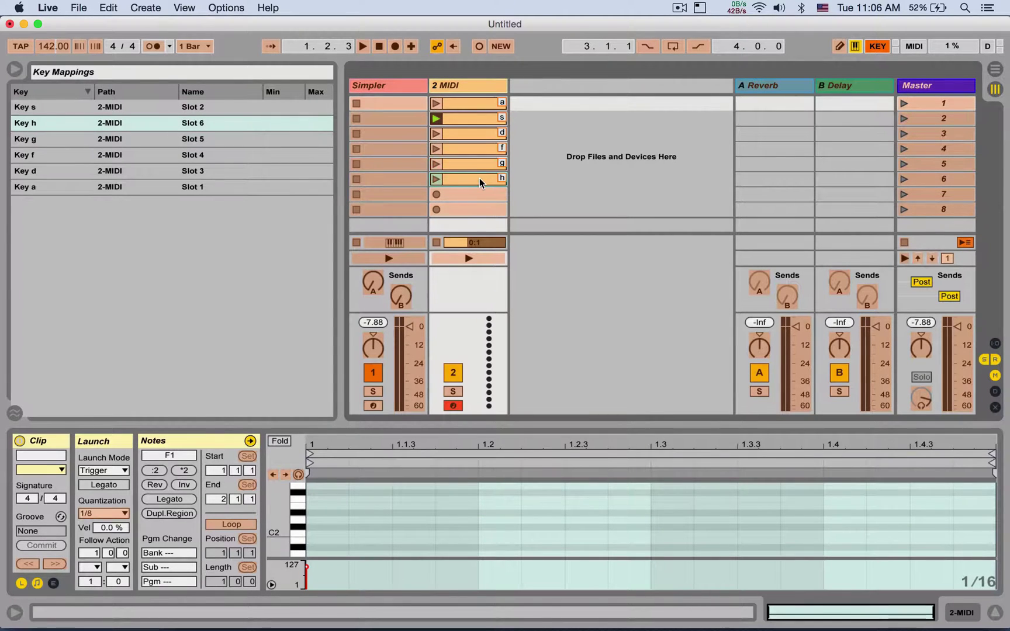
# Turn off key mapping and use the mapped computer keys to trigger the slot 1 clip repeatedly and the slot 2 clip once.
pyautogui.click(878, 47)
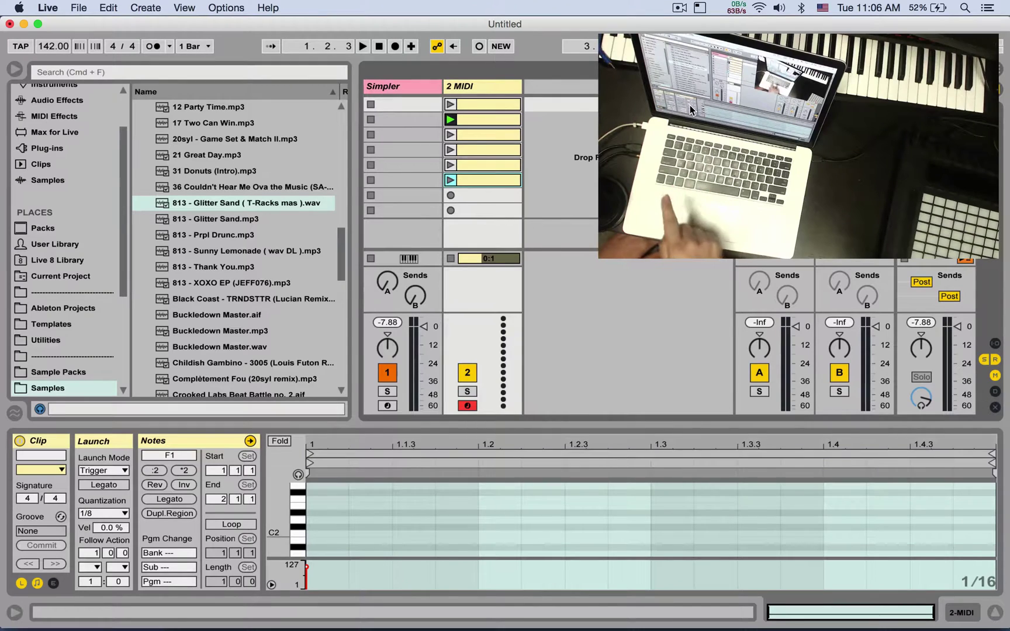
pyautogui.press('a')
pyautogui.press('a')
pyautogui.press('a')
pyautogui.press('a')
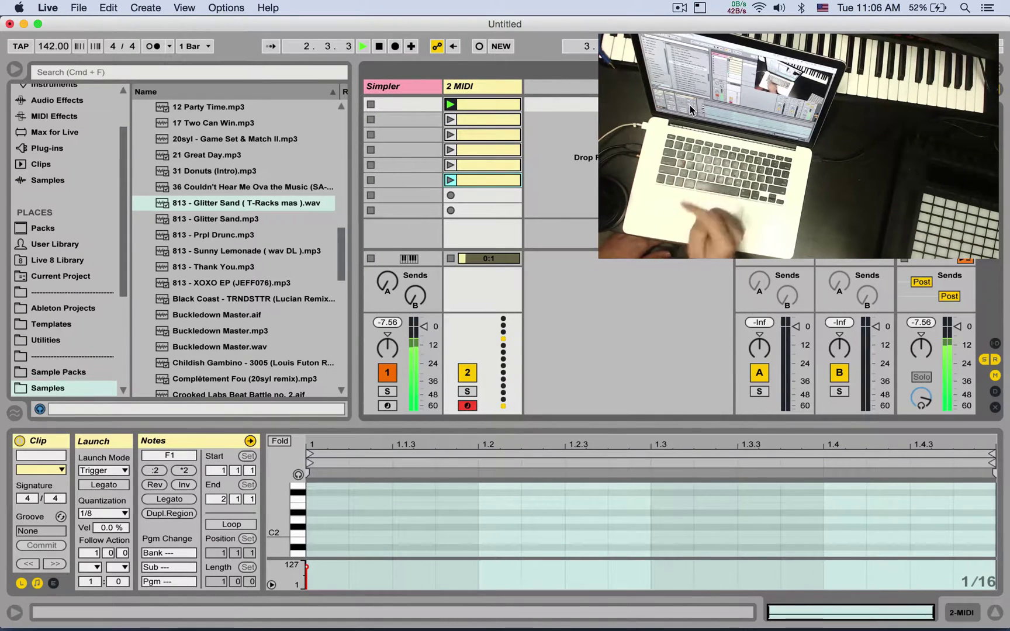
pyautogui.press('s')
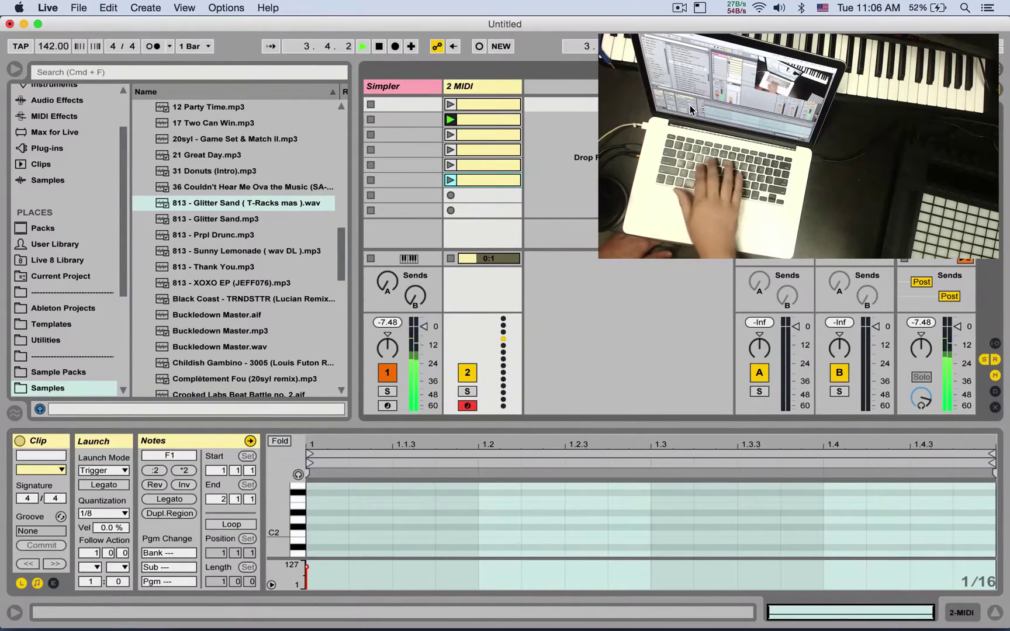
# Play the clips in slots 3, 4 and 5 with their mapped keys, return to slots 1 and 2, and stop playback.
pyautogui.press('d')
pyautogui.press('f')
pyautogui.press('g')
pyautogui.press('g')
pyautogui.press('g')
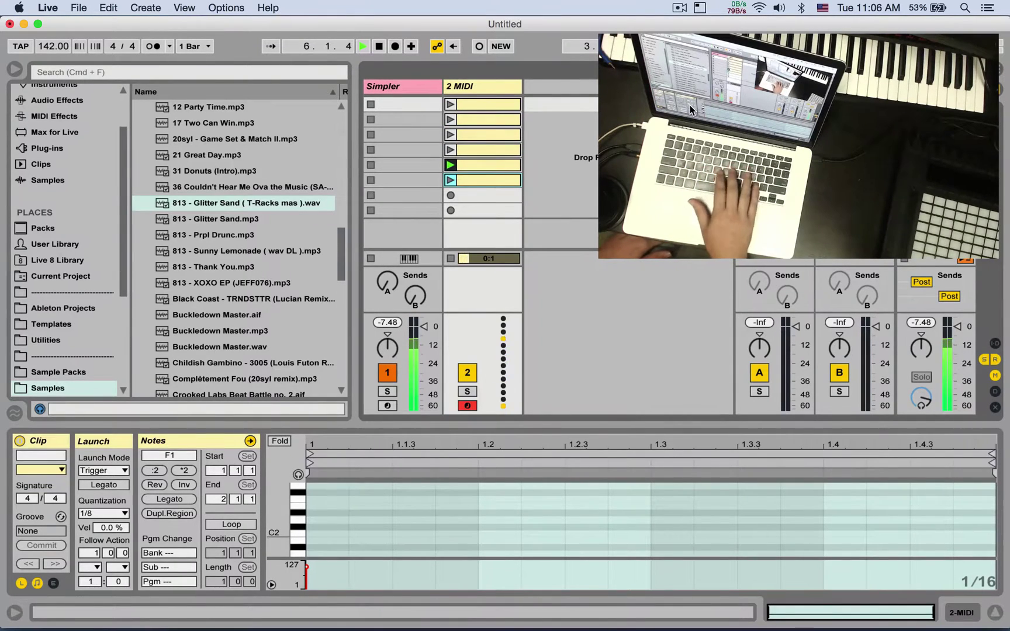
pyautogui.press('a')
pyautogui.press('s')
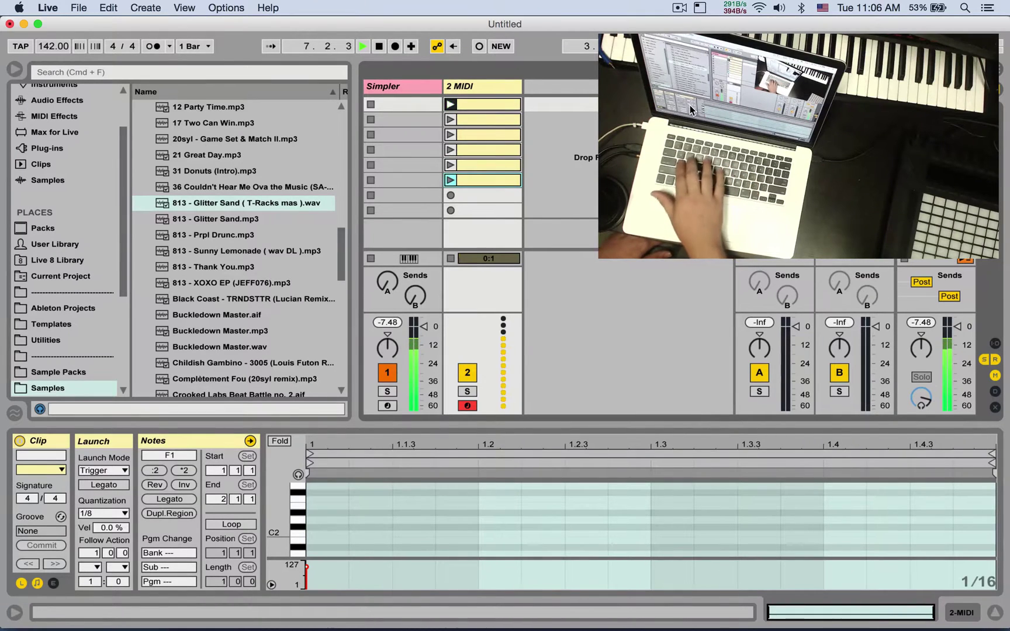
pyautogui.press('space')
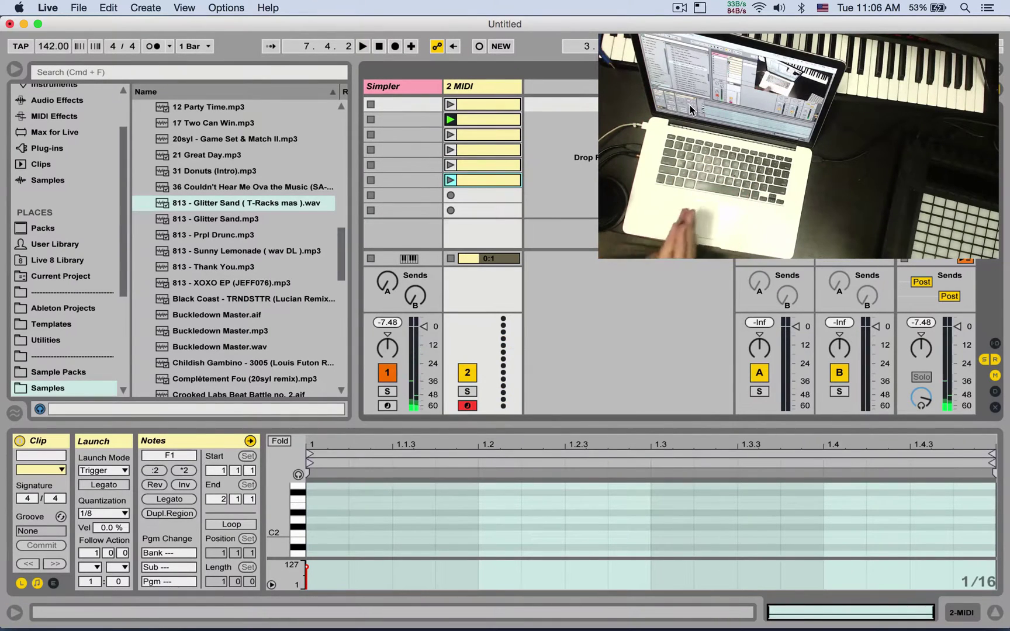